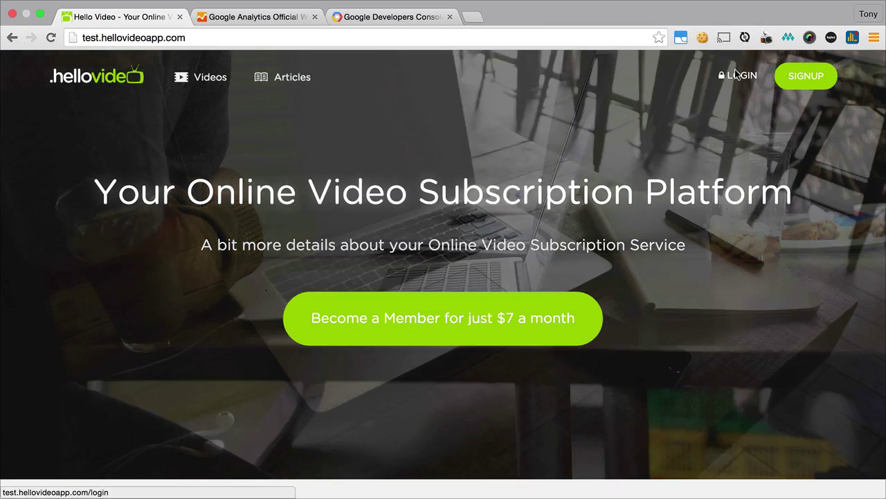
# Log in to Hello Video as the admin user with the account password.
pyautogui.click(735, 71)
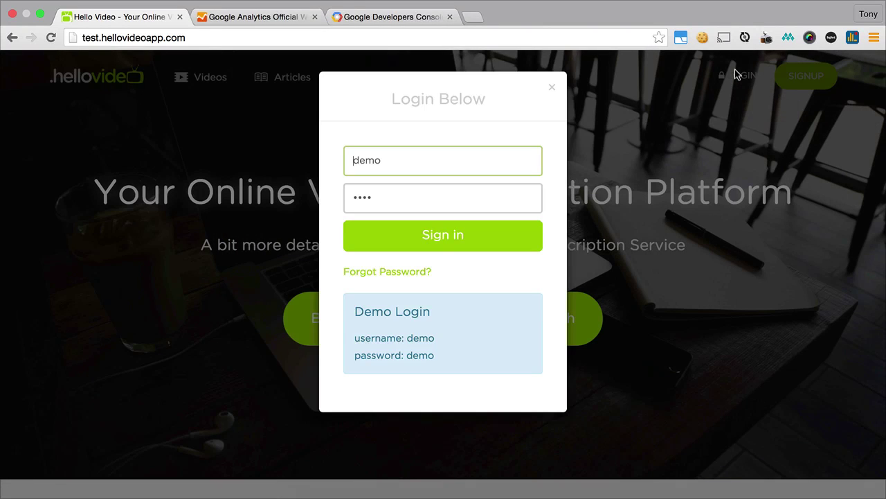
pyautogui.doubleClick(485, 163)
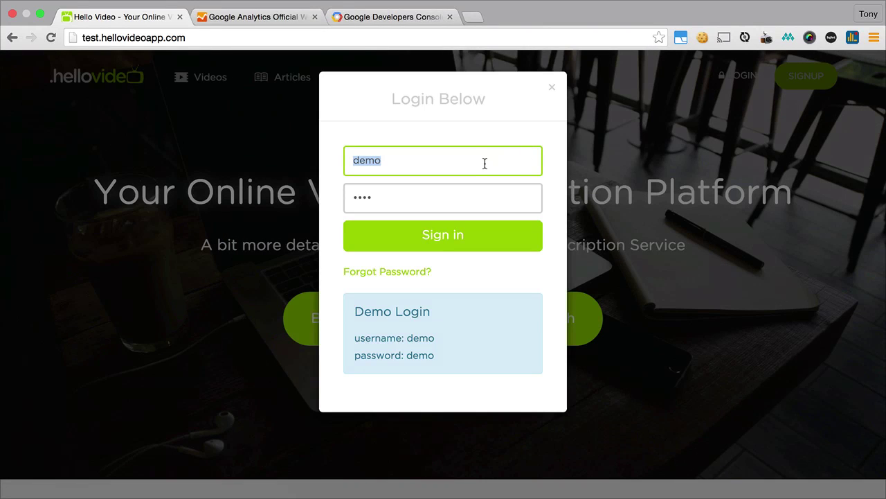
pyautogui.write('admin')
pyautogui.press('Tab')
pyautogui.write('a')
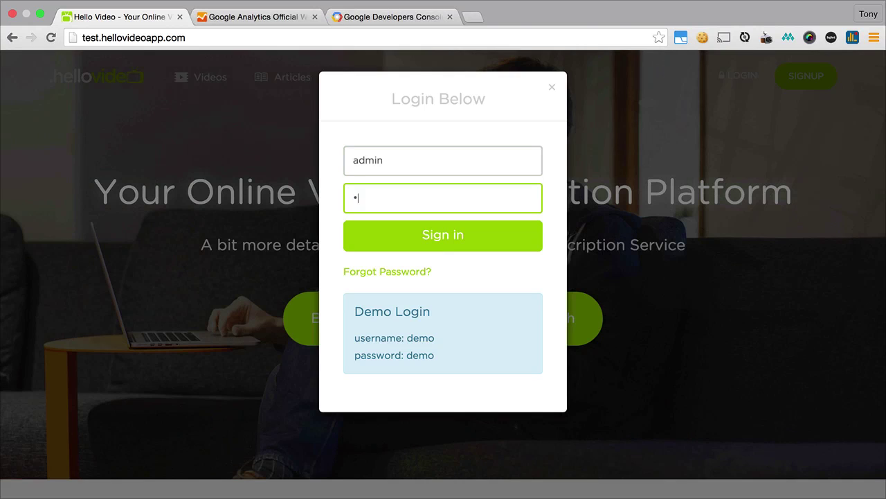
pyautogui.write('dmin123')
pyautogui.press('Return')
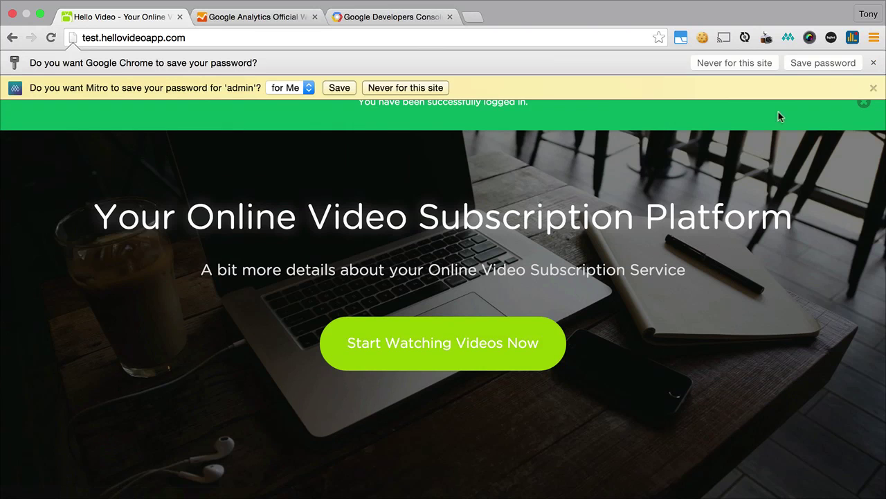
# Dismiss the save-password prompt and go through the admin dashboard to Site Settings.
pyautogui.click(873, 88)
pyautogui.click(791, 103)
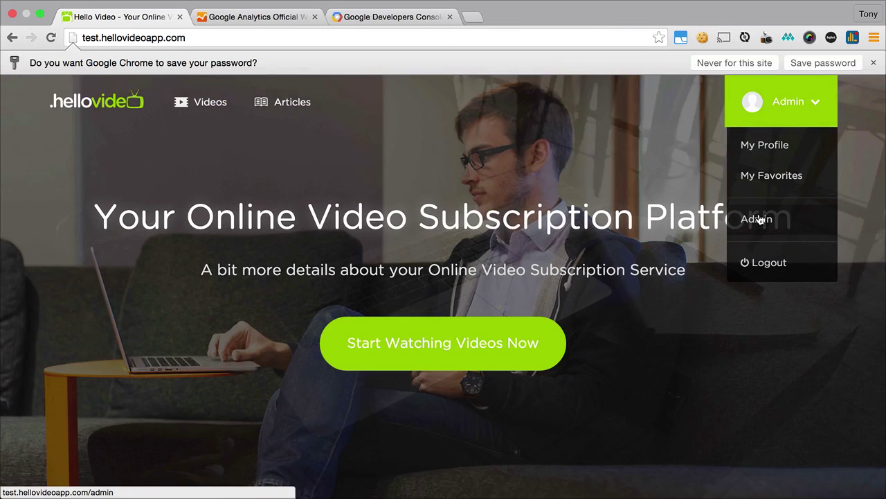
pyautogui.click(758, 219)
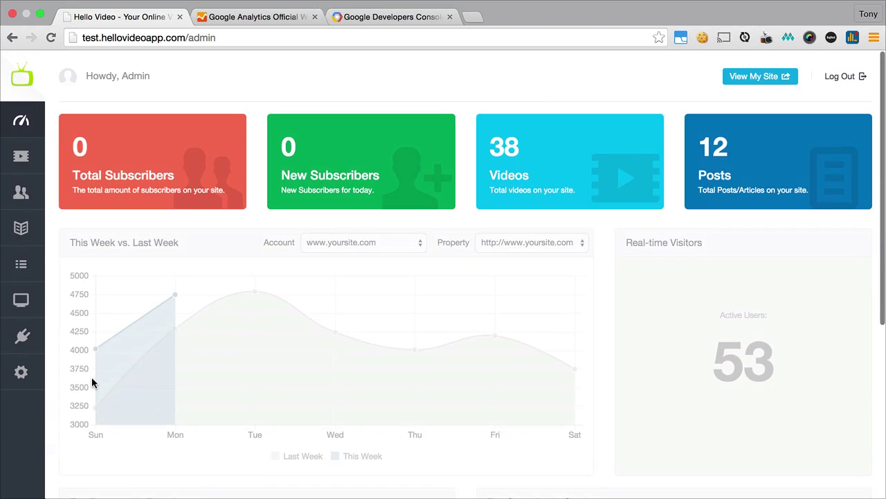
pyautogui.moveTo(27, 378)
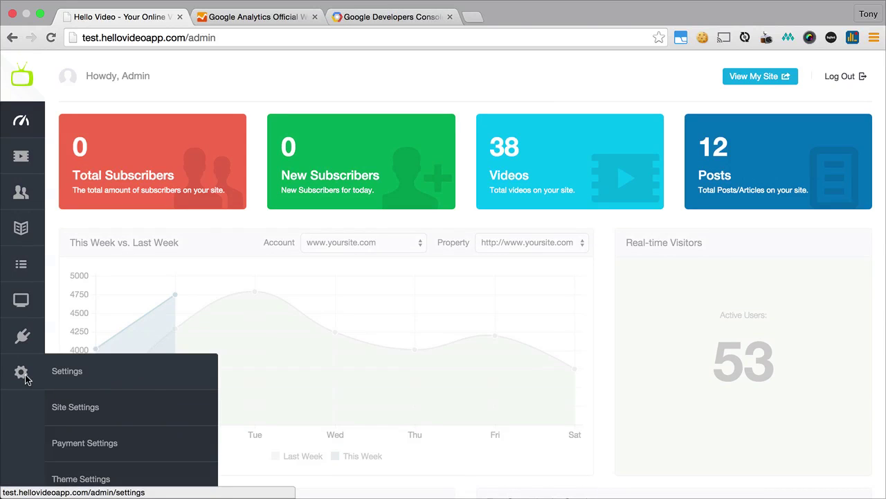
pyautogui.click(78, 407)
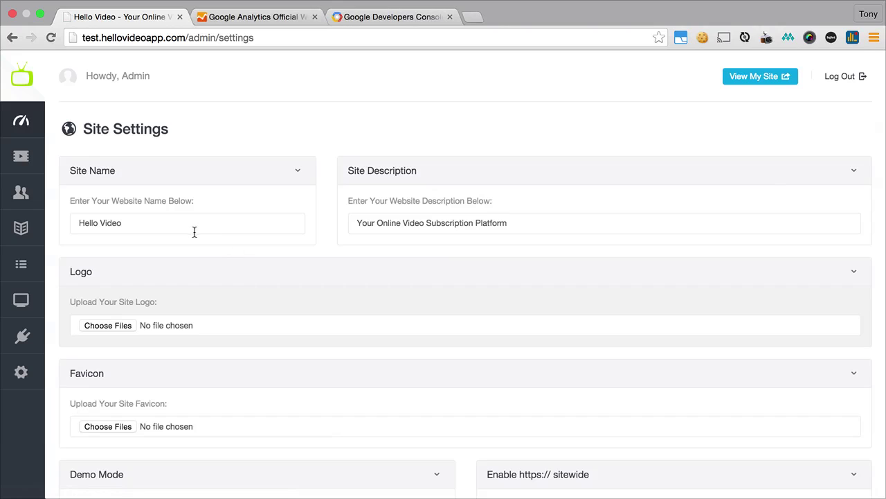
# Change the site name to 'Your Site' and the description to 'Your Site Description'.
pyautogui.moveTo(174, 223); pyautogui.dragTo(46, 221)
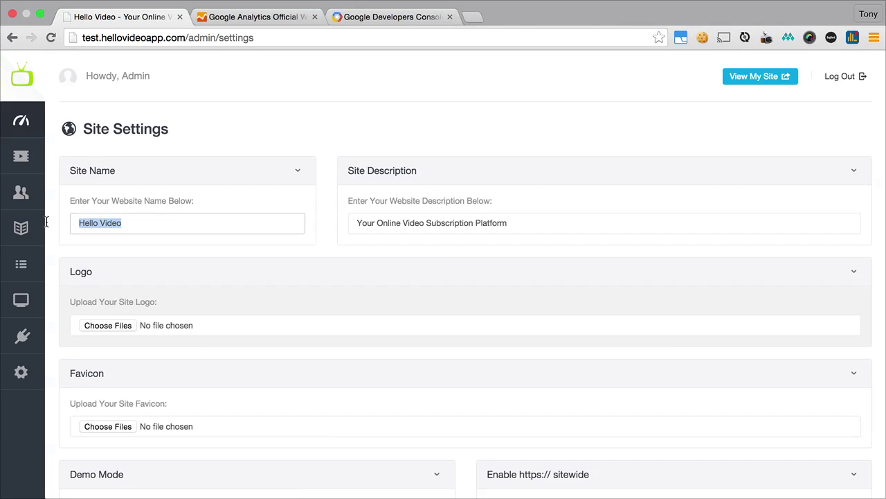
pyautogui.write('Your ')
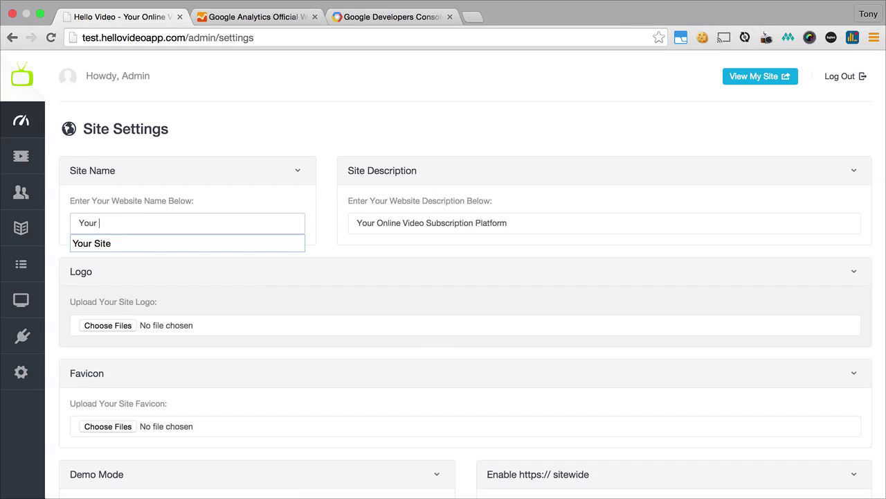
pyautogui.write('Site')
pyautogui.press('Tab')
pyautogui.press('Tab')
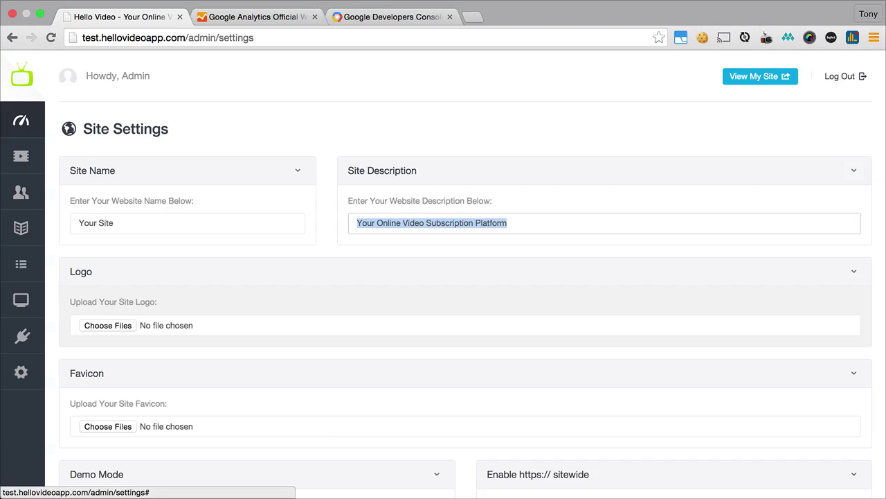
pyautogui.write('Your')
pyautogui.press('Down')
pyautogui.press('Down')
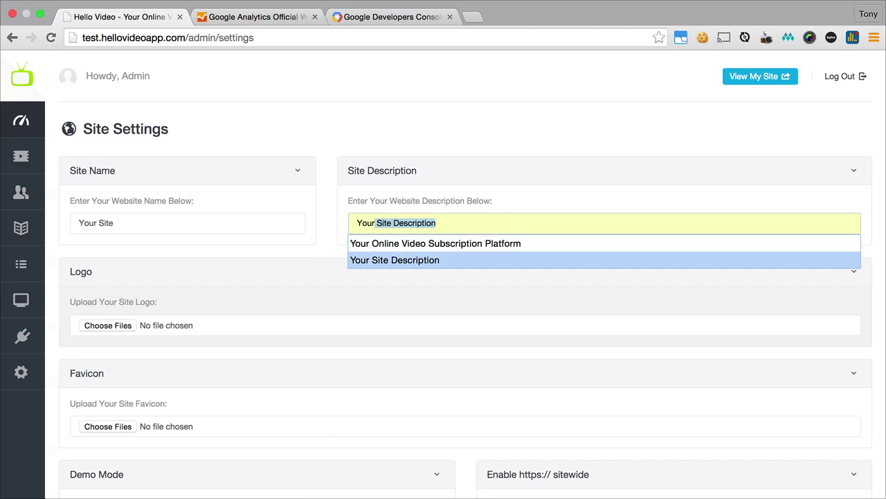
pyautogui.press('Return')
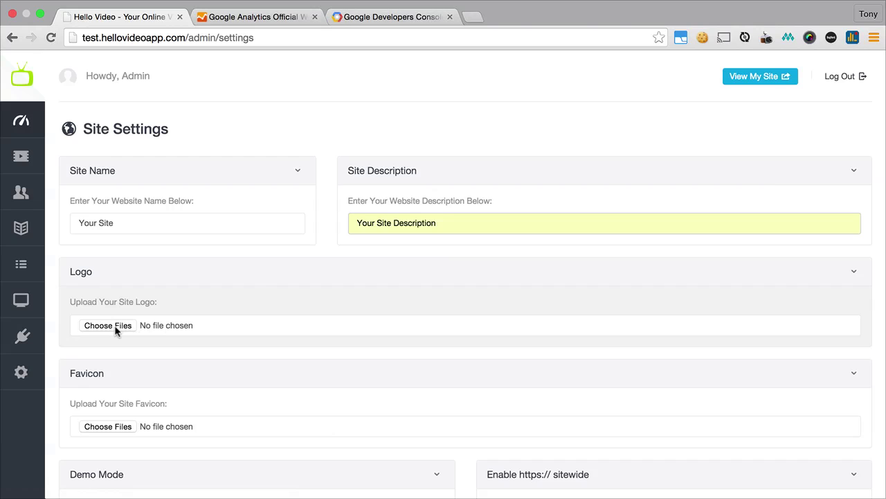
# Choose Documents/yoursite.png as the site logo.
pyautogui.click(113, 326)
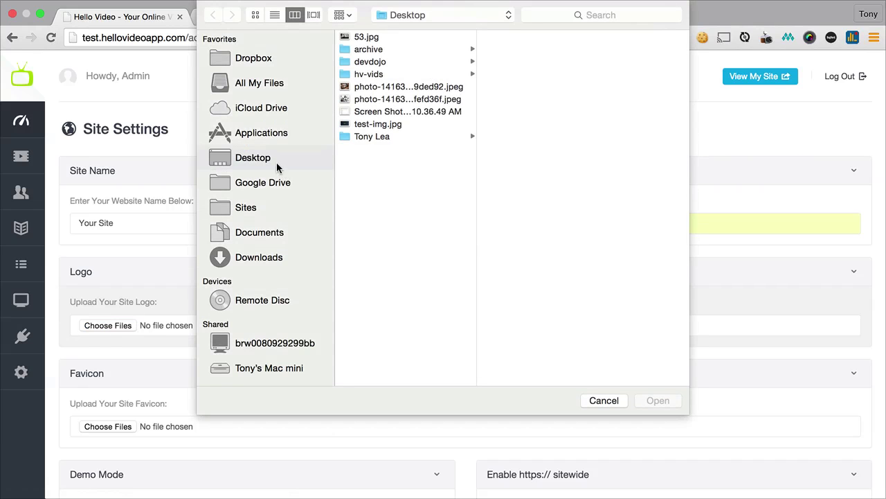
pyautogui.click(268, 235)
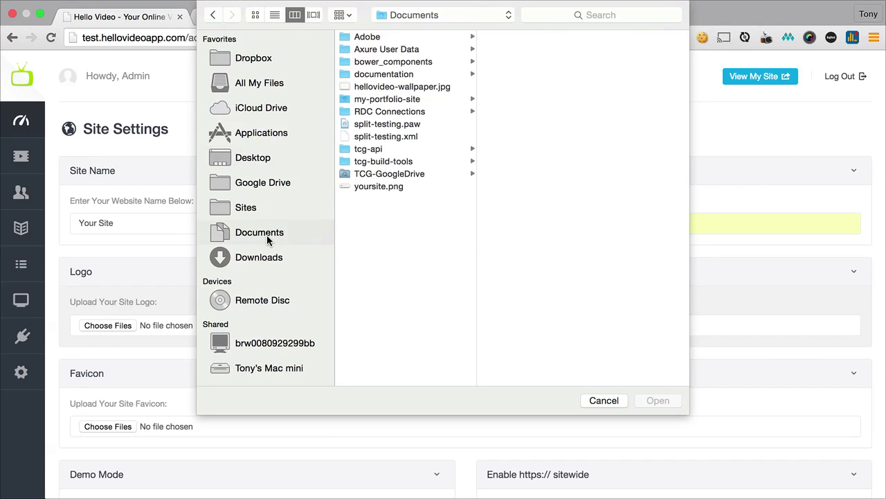
pyautogui.click(372, 187)
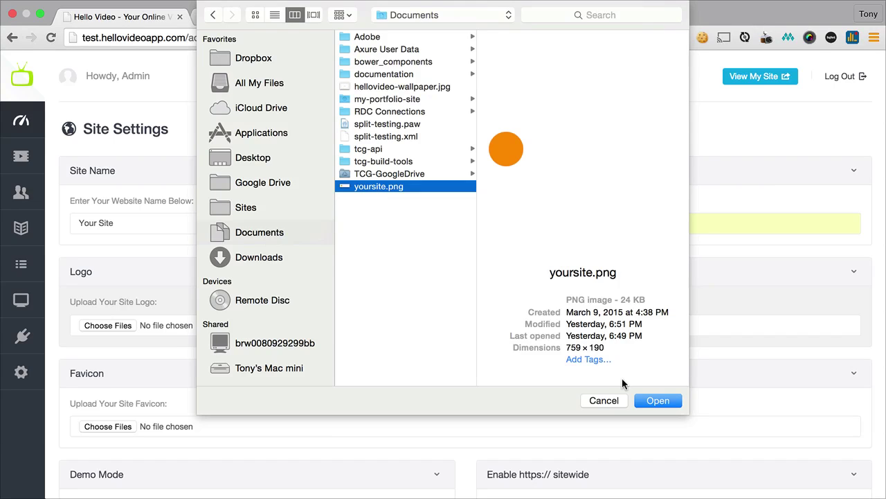
pyautogui.click(657, 400)
pyautogui.scroll(-5, 307, 323)
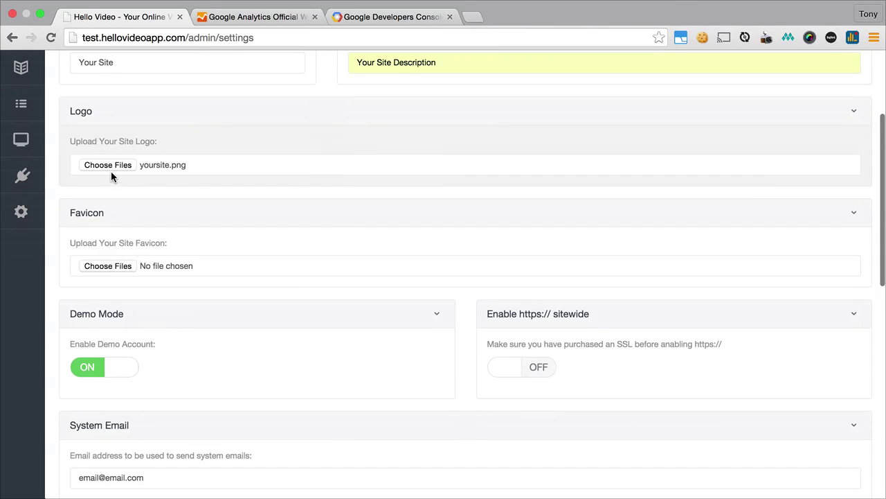
pyautogui.moveTo(96, 4)
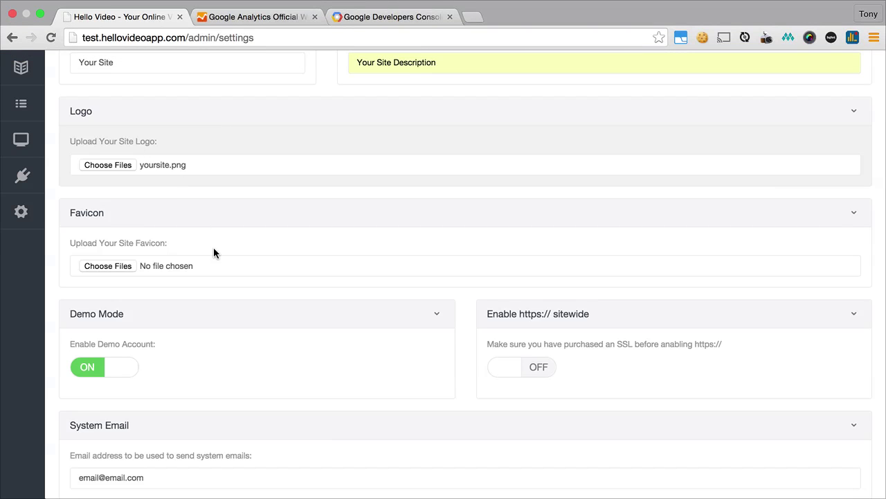
pyautogui.scroll(-4, 266, 316)
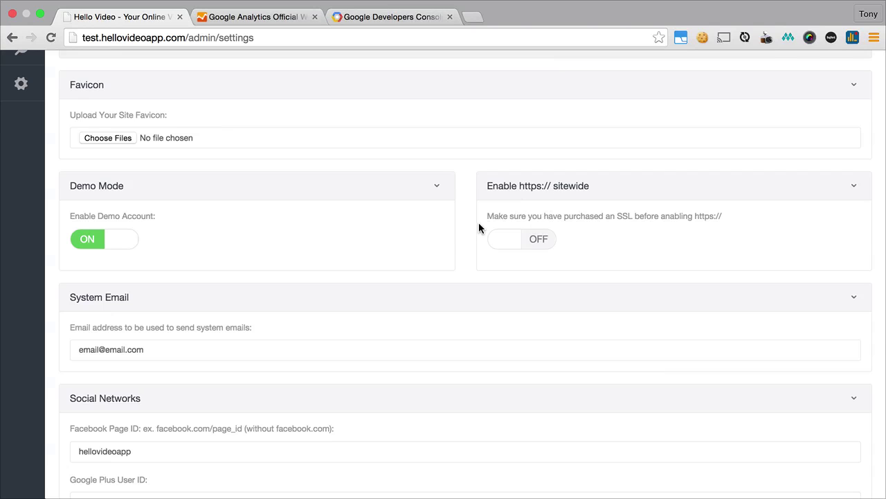
pyautogui.scroll(-3, 479, 222)
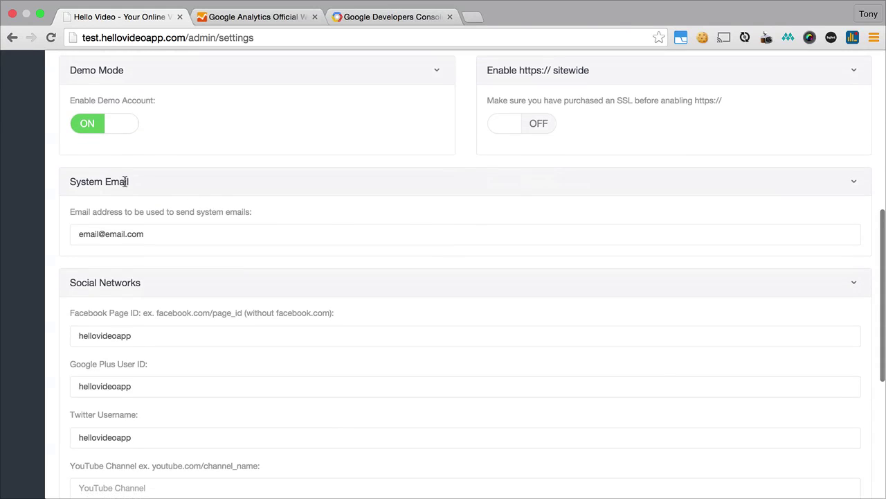
pyautogui.click(160, 234)
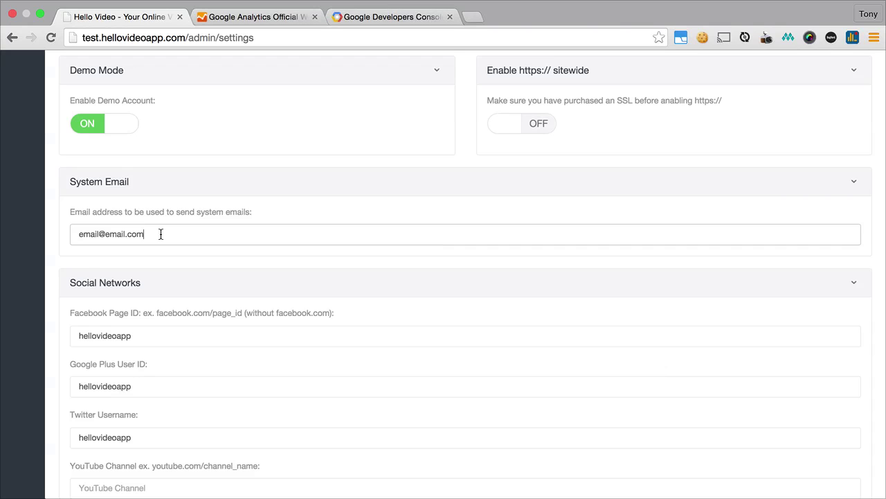
pyautogui.scroll(-5, 161, 234)
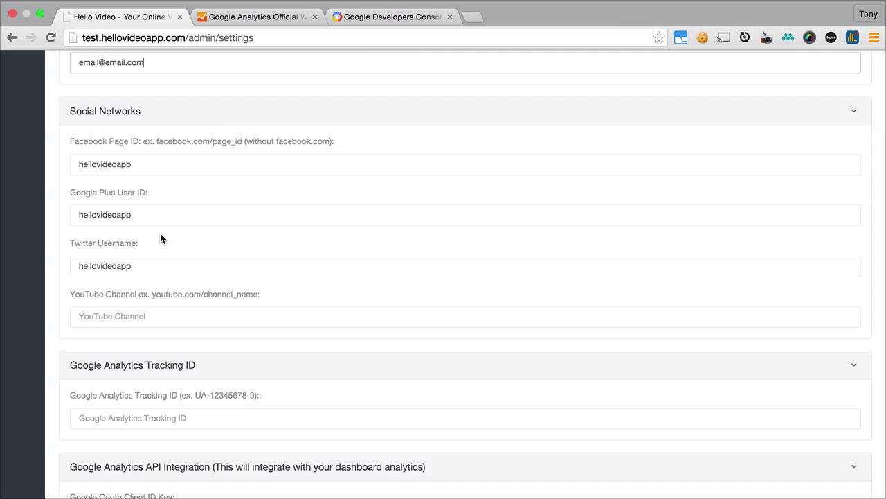
pyautogui.scroll(-4, 160, 234)
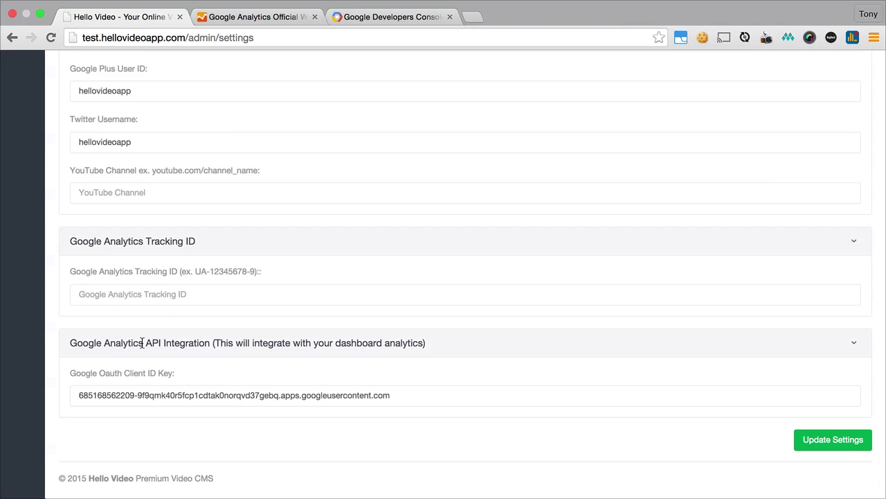
# Clear the old Google OAuth Client ID Key, then focus the empty Tracking ID field.
pyautogui.click(402, 397)
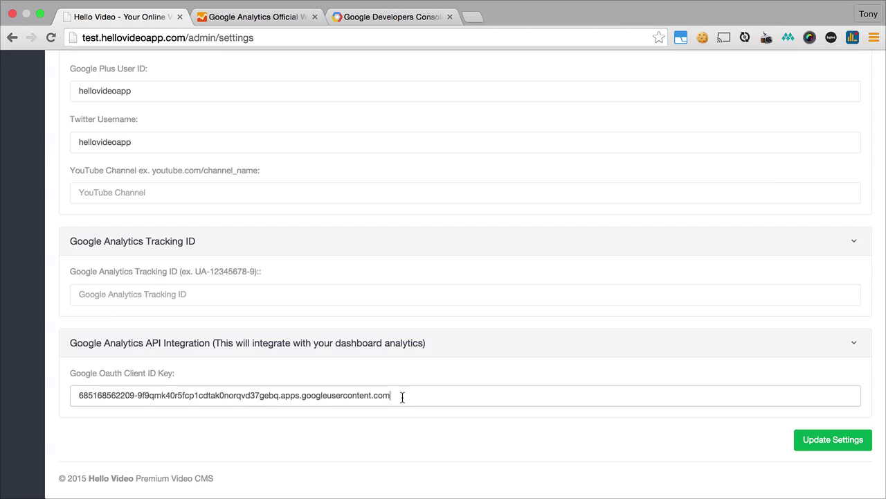
pyautogui.moveTo(402, 397); pyautogui.dragTo(71, 385)
pyautogui.press('BackSpace')
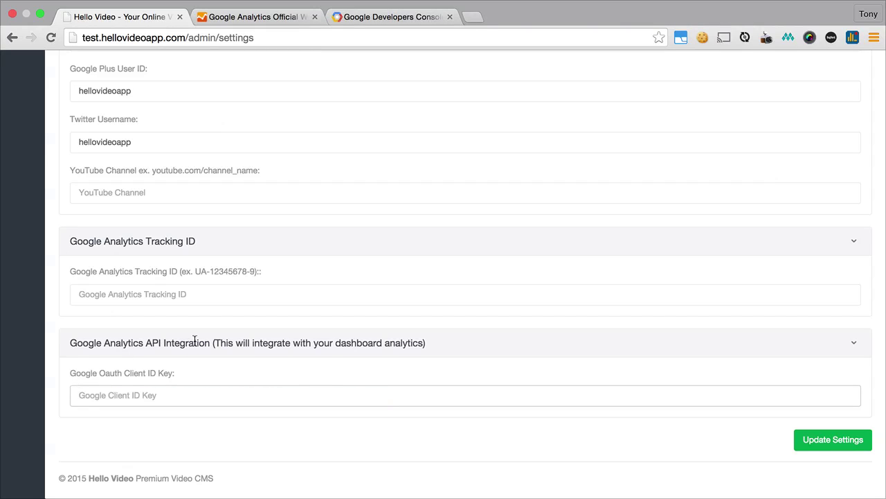
pyautogui.click(179, 289)
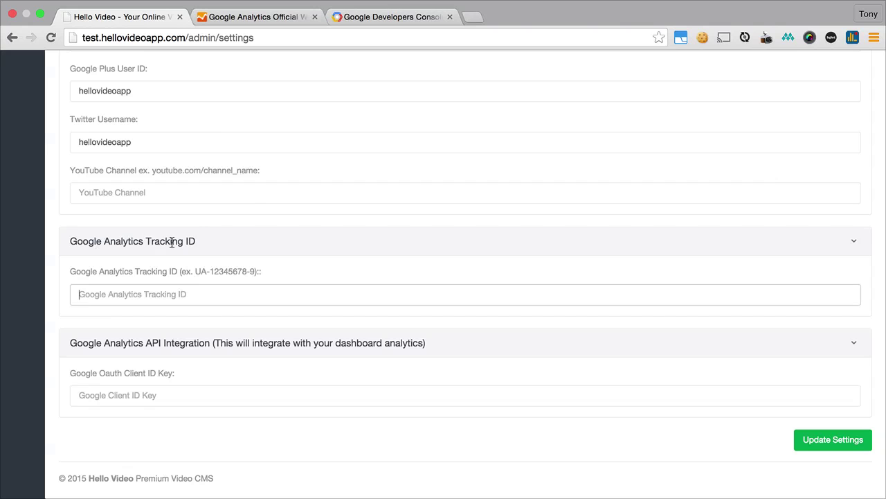
# Begin signing up for a new Google Analytics account.
pyautogui.click(270, 19)
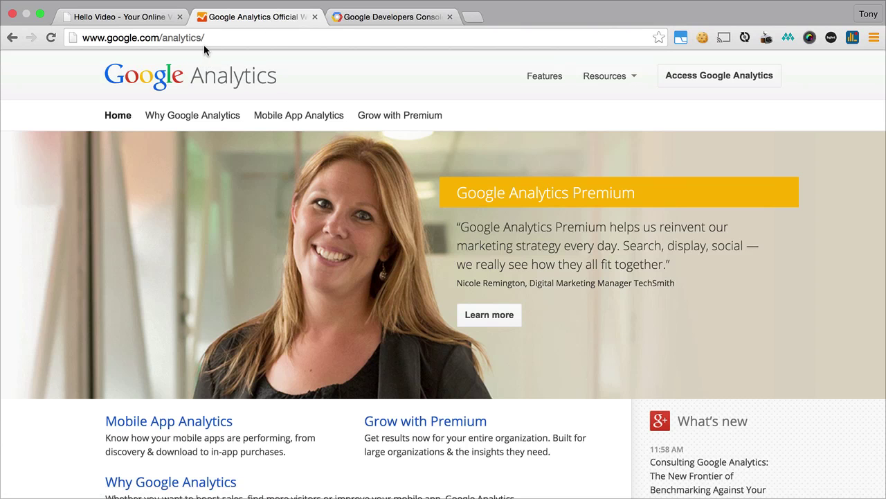
pyautogui.click(689, 81)
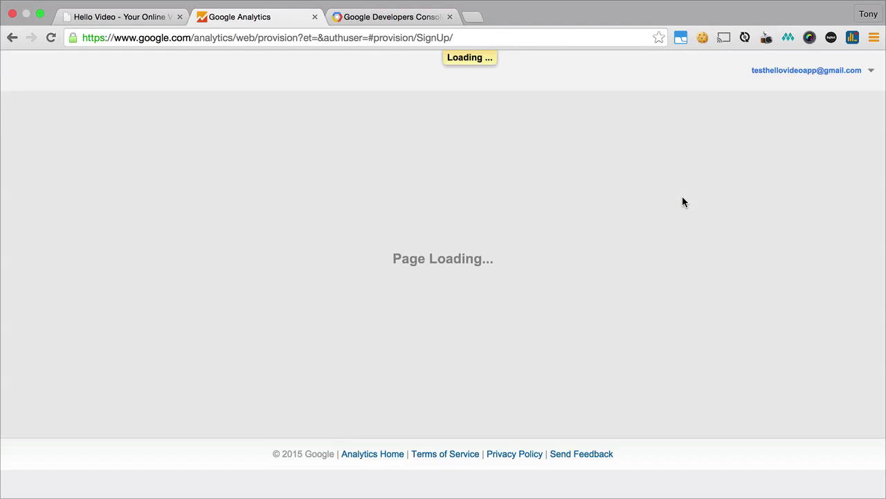
pyautogui.click(742, 182)
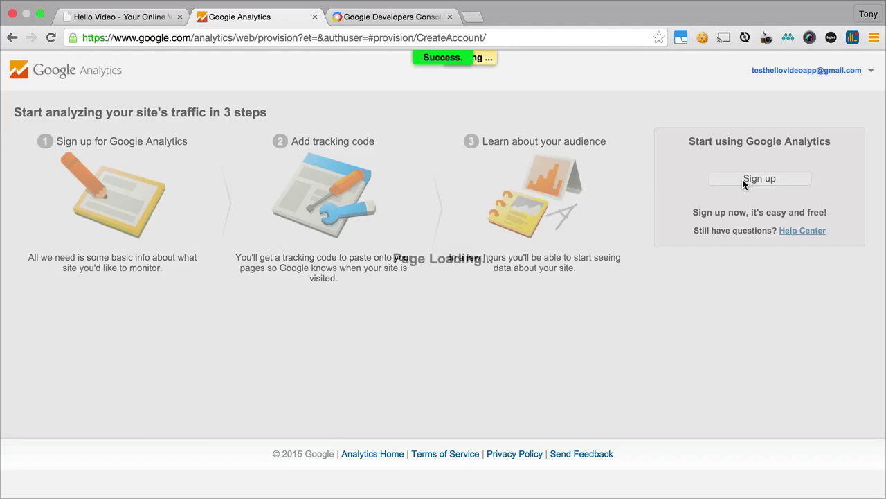
pyautogui.scroll(-4, 265, 256)
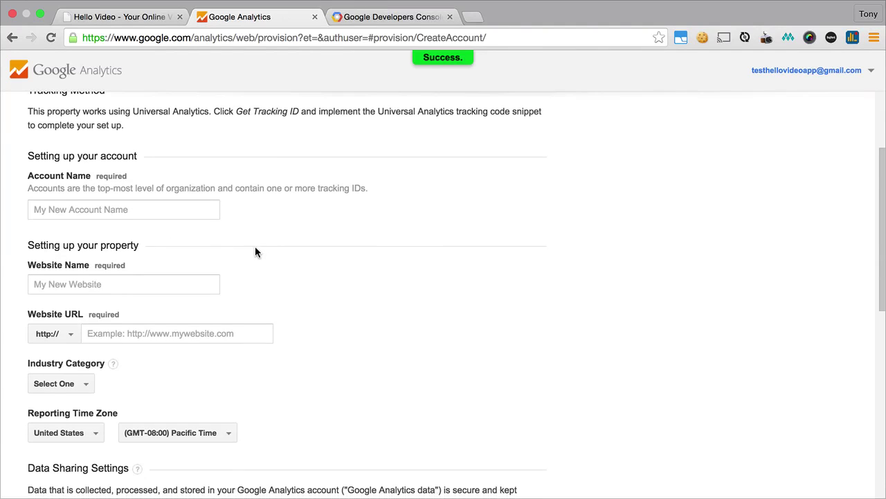
# Enter account and website name 'Test HelloVideo' and website URL test.hellovideoapp.com.
pyautogui.click(145, 208)
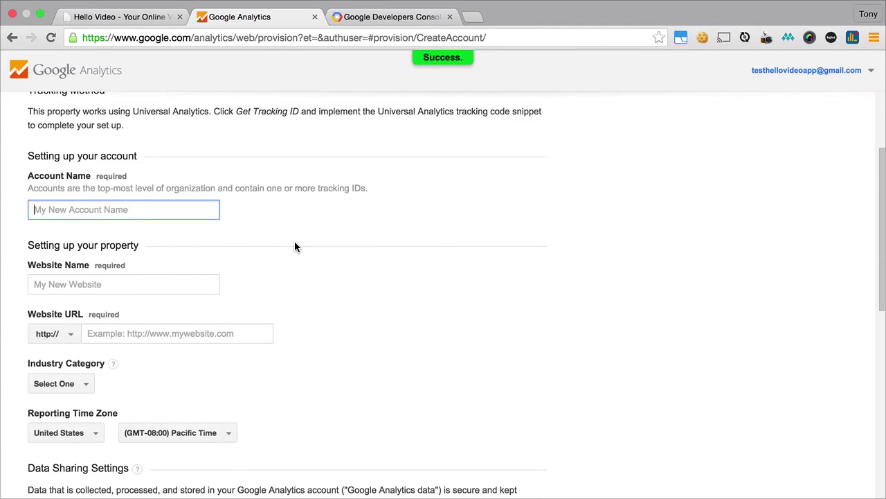
pyautogui.write('Test')
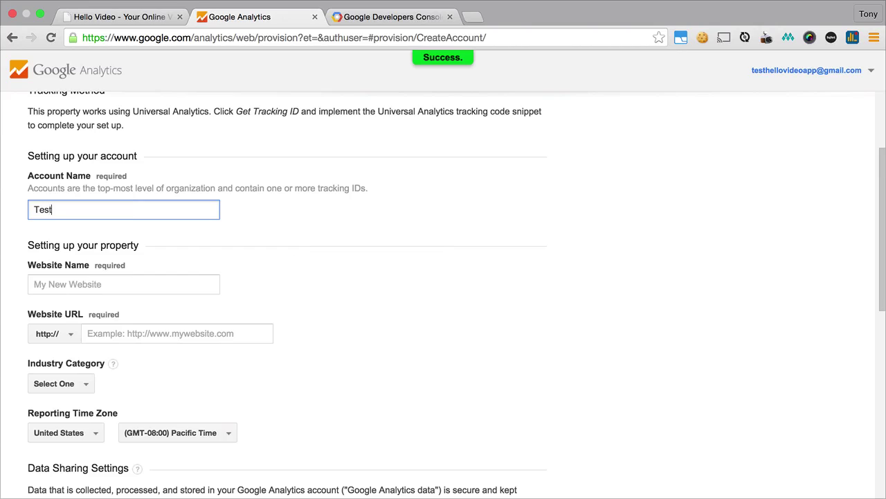
pyautogui.write(' HelloVideo')
pyautogui.press('Tab')
pyautogui.write('Te')
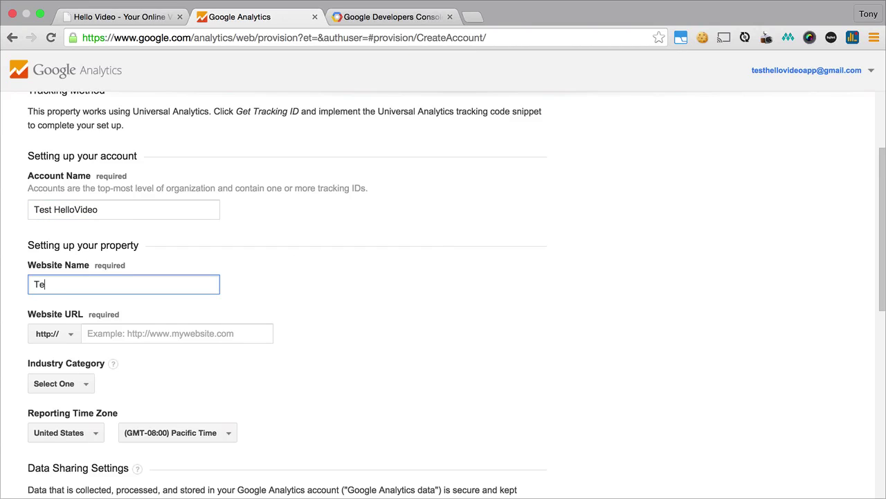
pyautogui.write('st HelloVideo')
pyautogui.press('Tab')
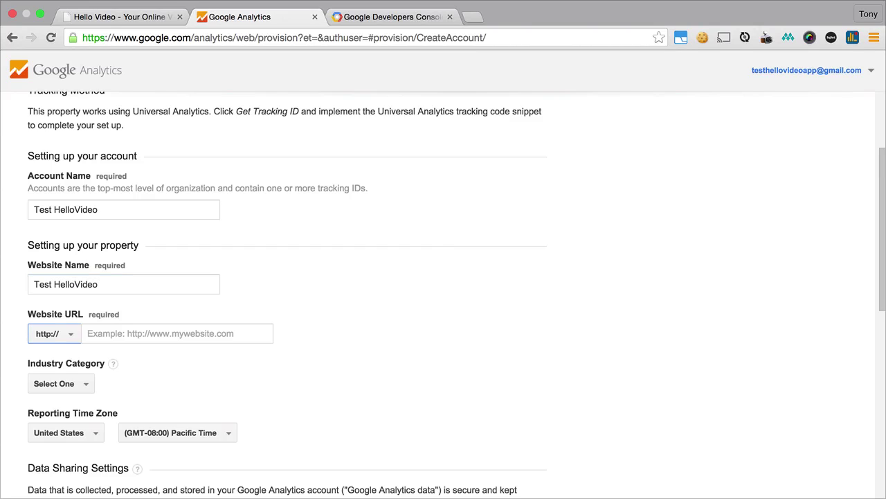
pyautogui.write('te')
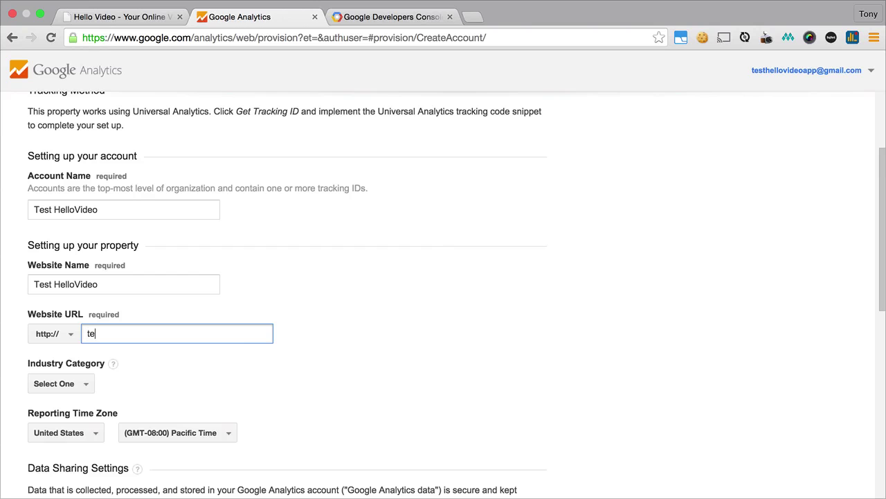
pyautogui.write('st.hellovideoapp.com')
pyautogui.scroll(-10, 429, 255)
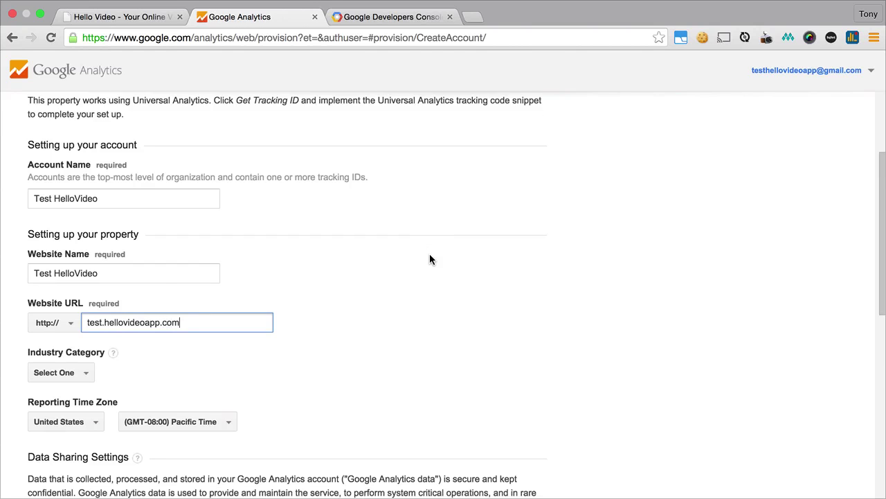
pyautogui.scroll(-1, 429, 259)
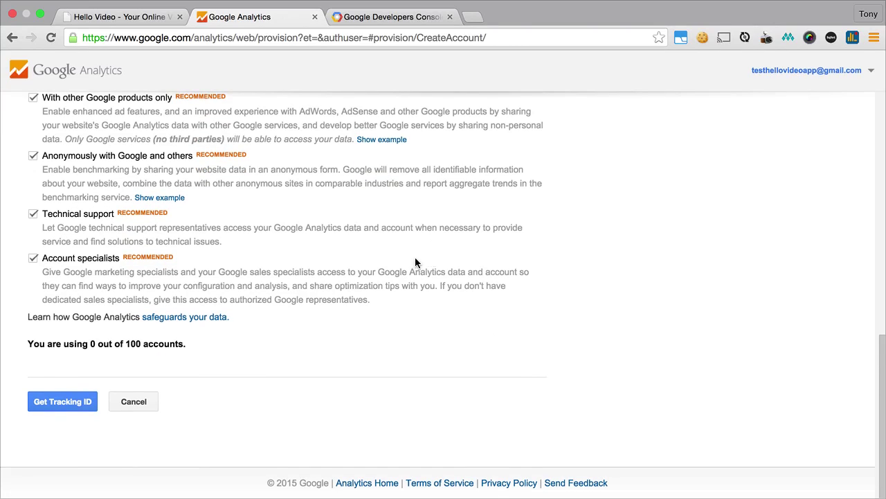
# Request a tracking ID, accept the Analytics terms, and select the new tracking ID.
pyautogui.click(87, 399)
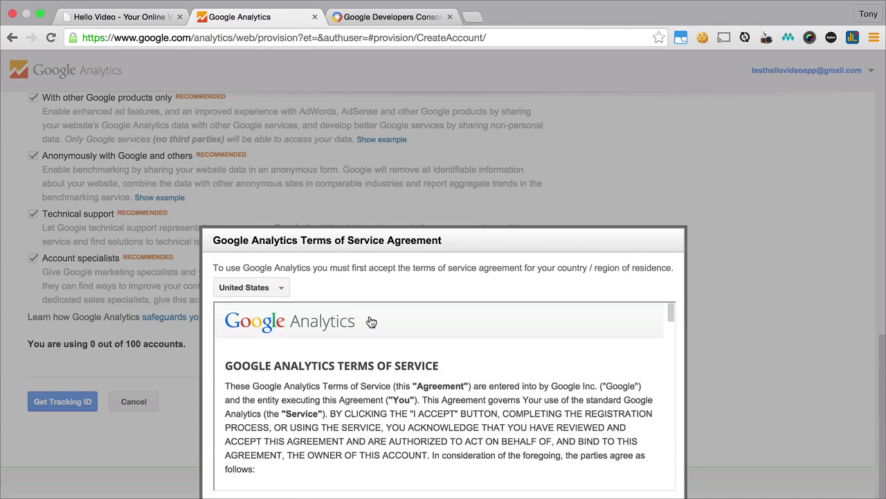
pyautogui.scroll(-4, 370, 317)
pyautogui.scroll(-2, 370, 317)
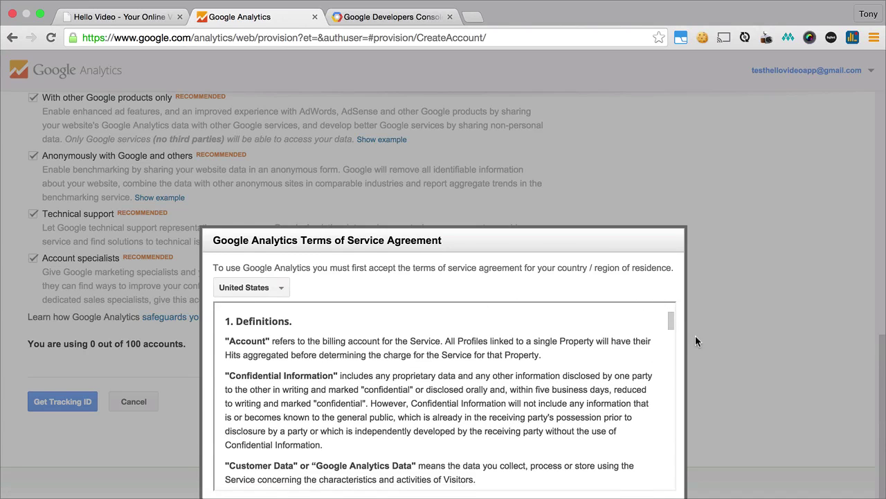
pyautogui.scroll(-10, 696, 339)
pyautogui.scroll(-10, 809, 374)
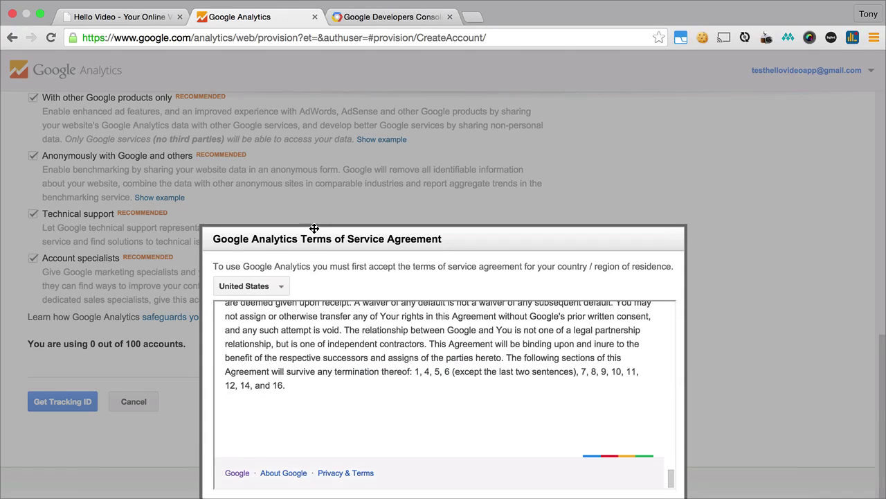
pyautogui.click(232, 442)
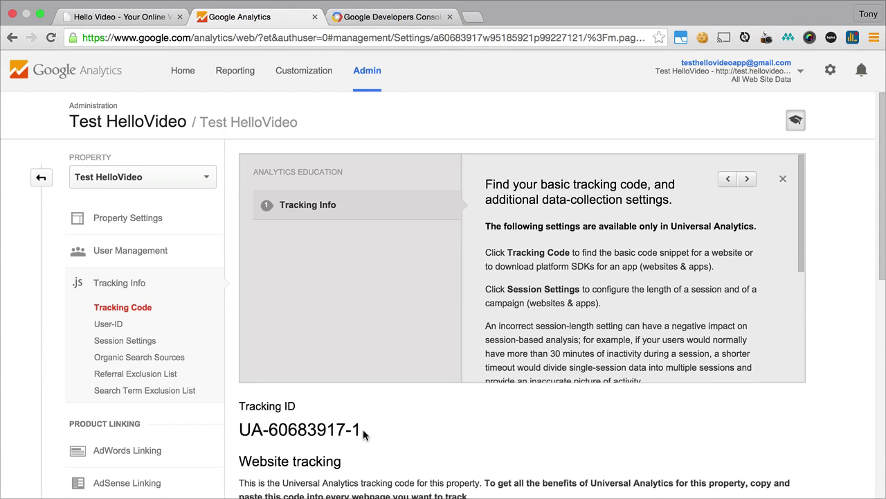
pyautogui.moveTo(363, 434); pyautogui.dragTo(240, 430)
pyautogui.press('super+c')
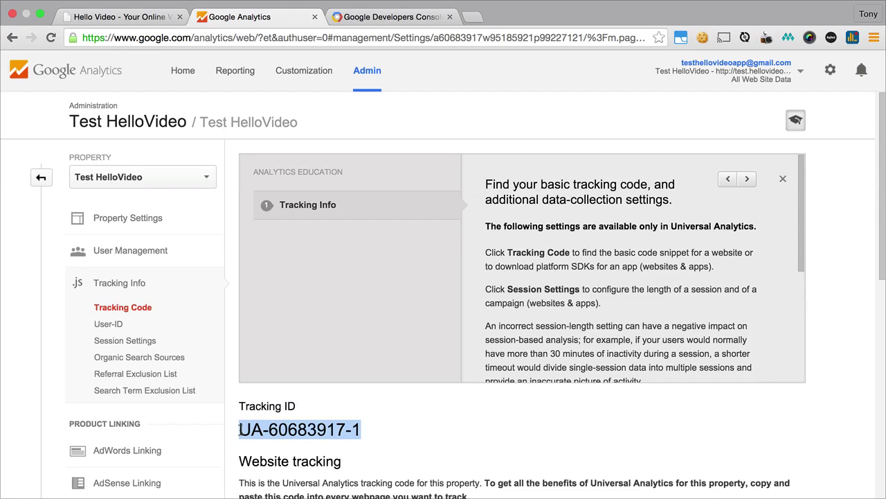
# Paste the new tracking ID into Hello Video's Google Analytics Tracking ID field.
pyautogui.click(128, 17)
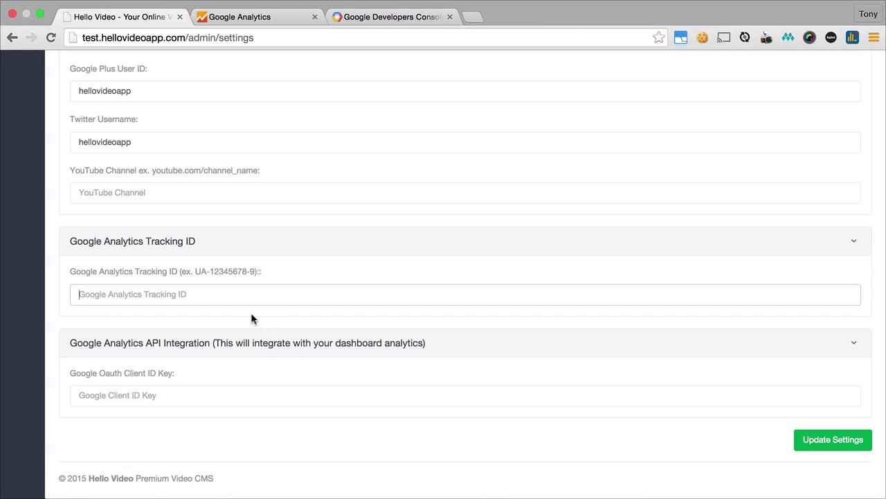
pyautogui.press('super+v')
pyautogui.click(193, 392)
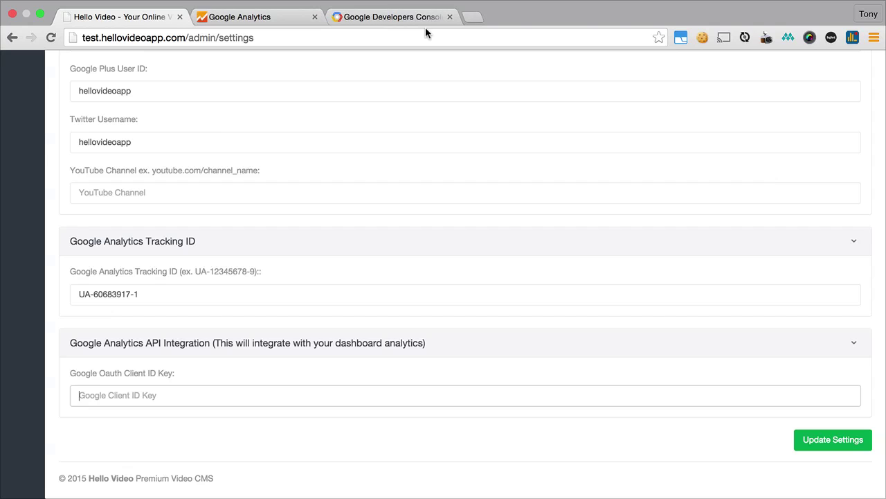
pyautogui.scroll(-1, 335, 237)
# Create a Developers Console project with the default name My Project 1.
pyautogui.click(378, 16)
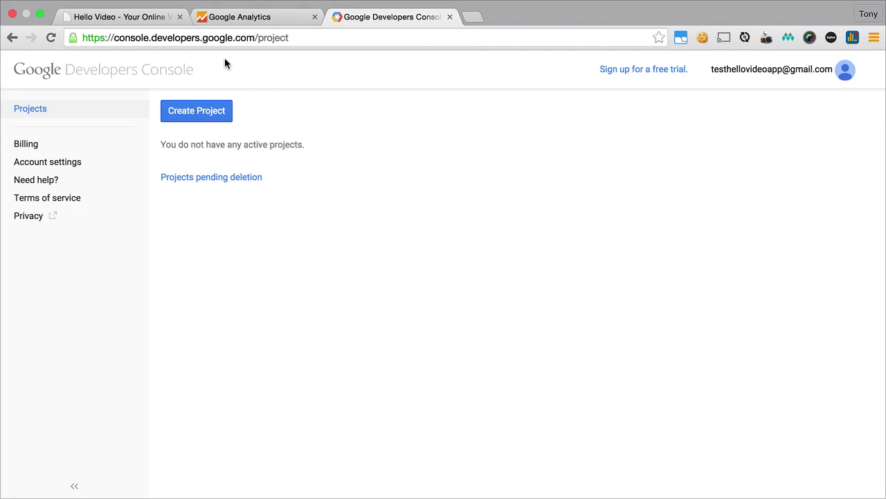
pyautogui.click(218, 118)
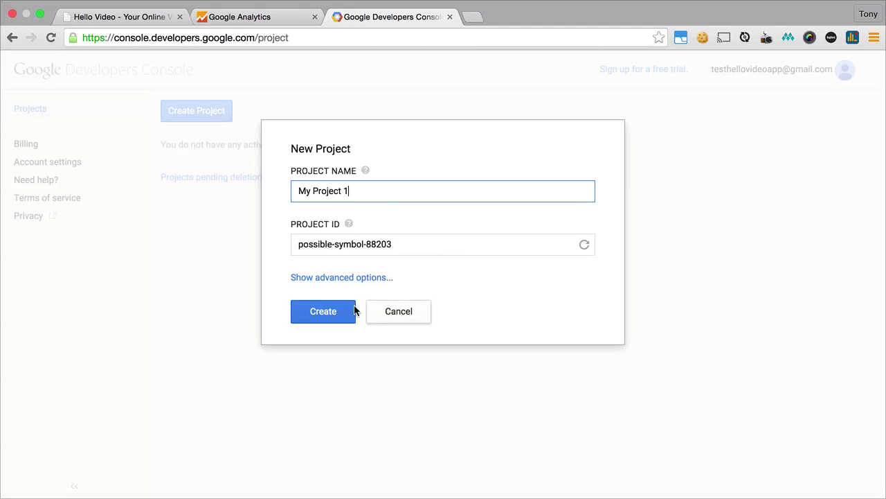
pyautogui.click(332, 311)
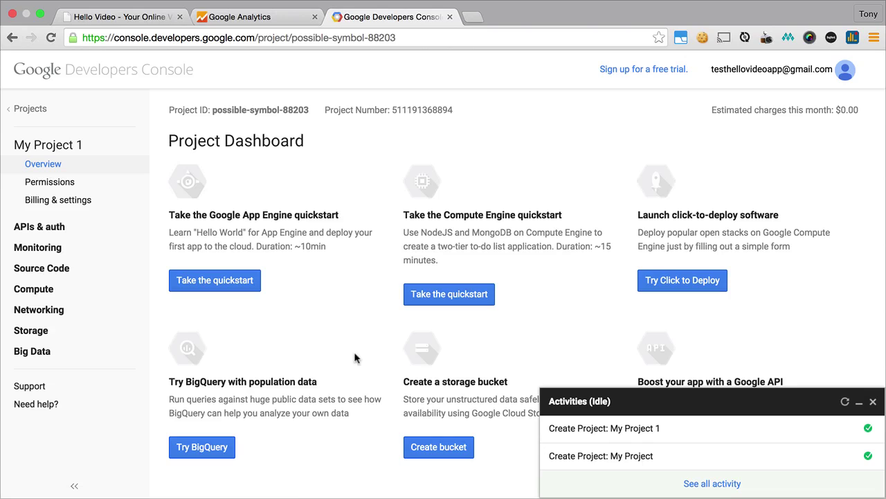
# Under APIs & auth Credentials, start a new client ID and open the consent screen setup.
pyautogui.click(51, 232)
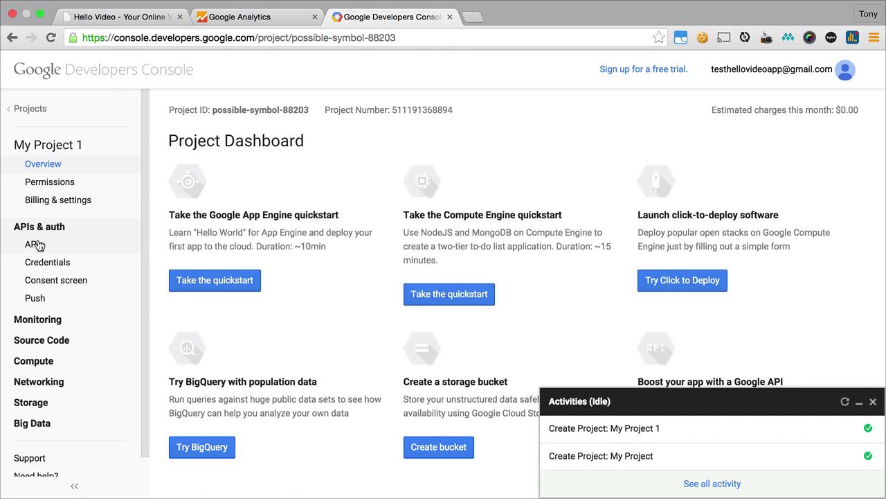
pyautogui.click(51, 269)
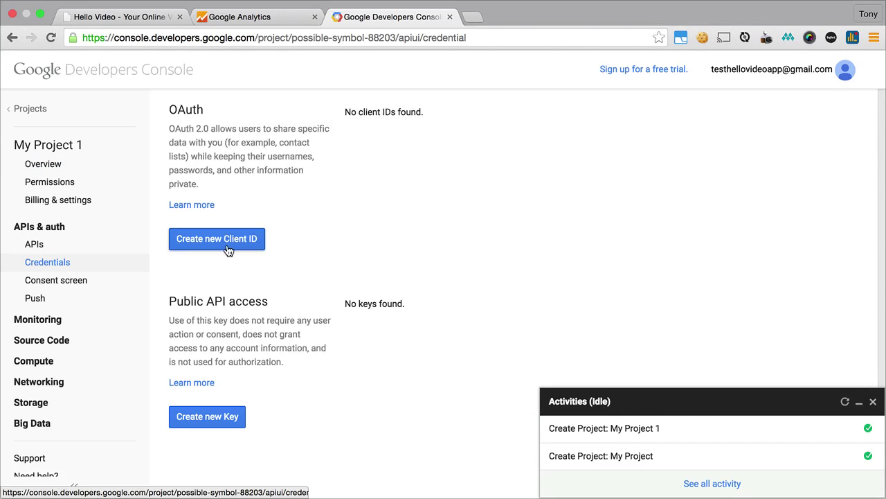
pyautogui.click(218, 247)
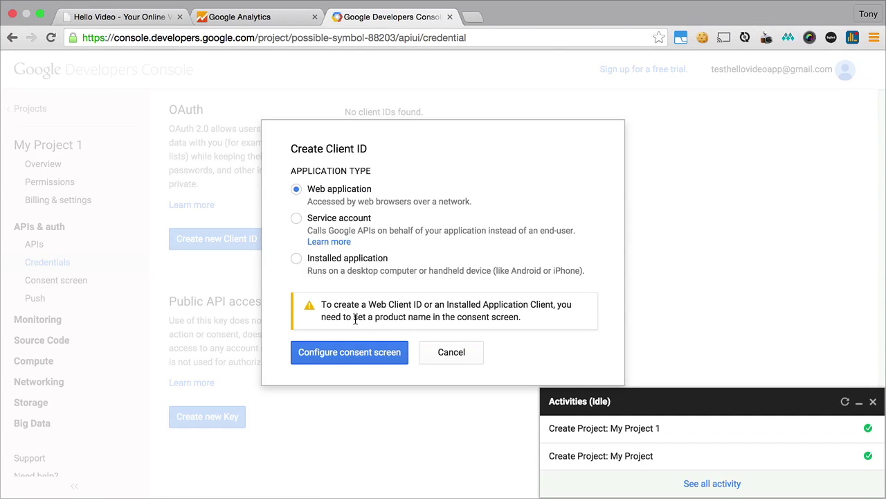
pyautogui.click(346, 353)
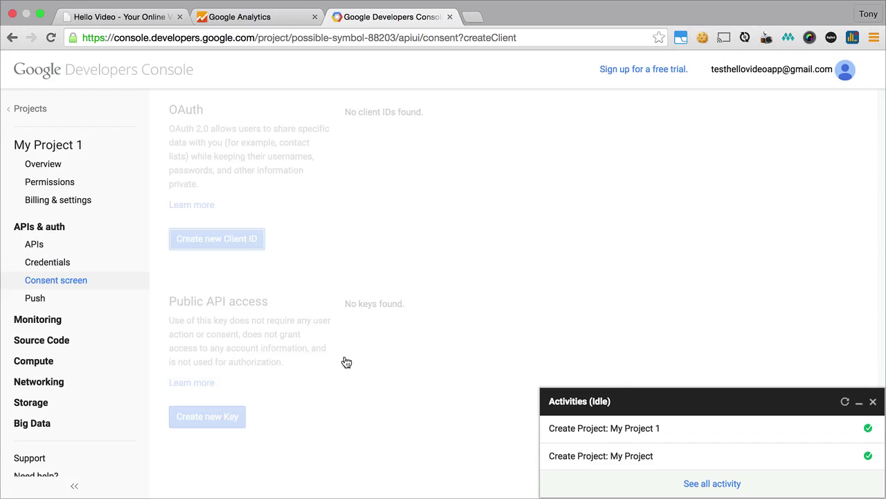
pyautogui.click(871, 402)
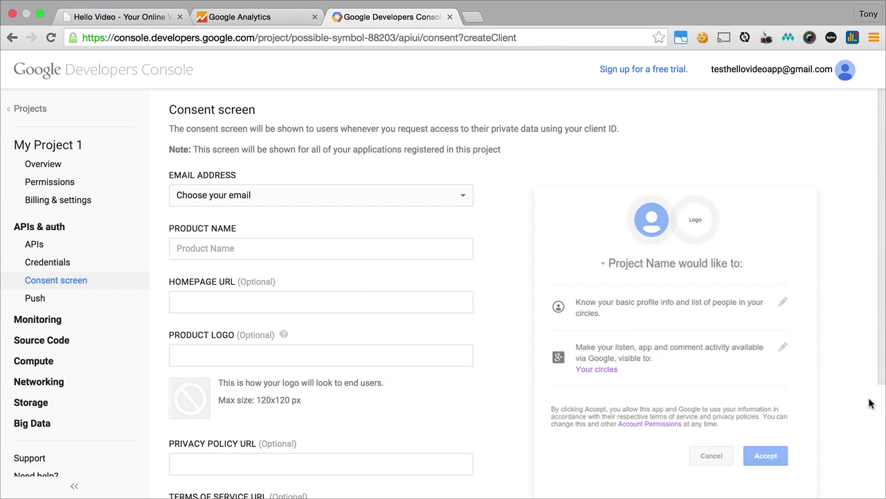
pyautogui.click(459, 204)
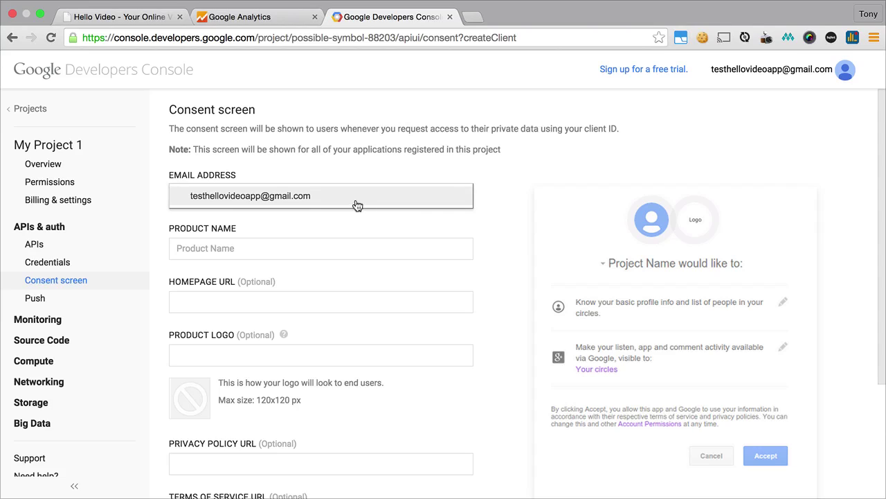
pyautogui.click(353, 203)
pyautogui.click(305, 239)
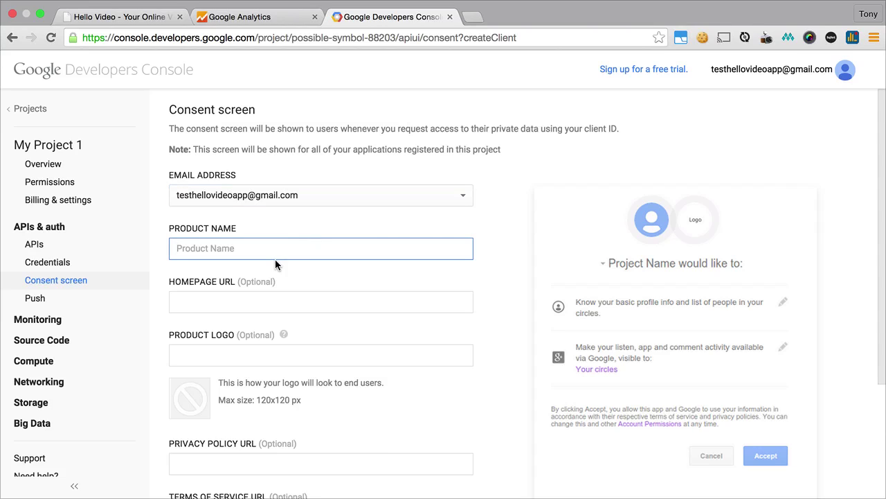
pyautogui.write('Test HelloVideo')
pyautogui.click(321, 302)
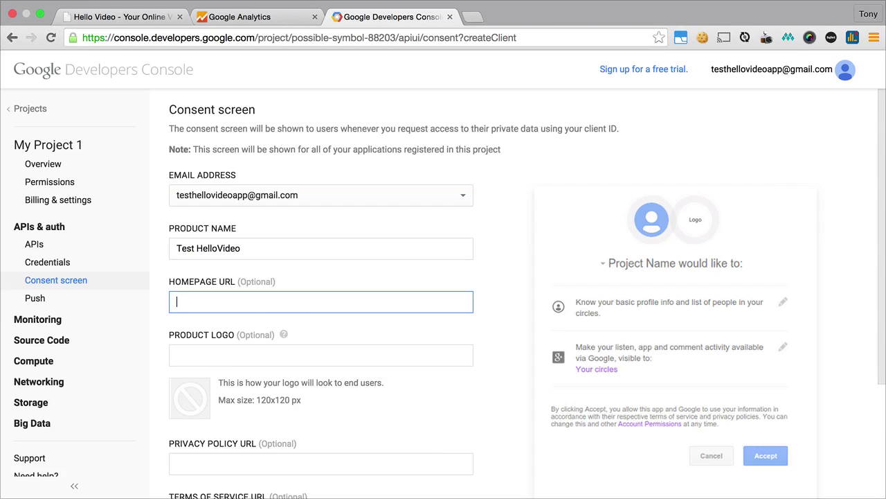
pyautogui.write('http')
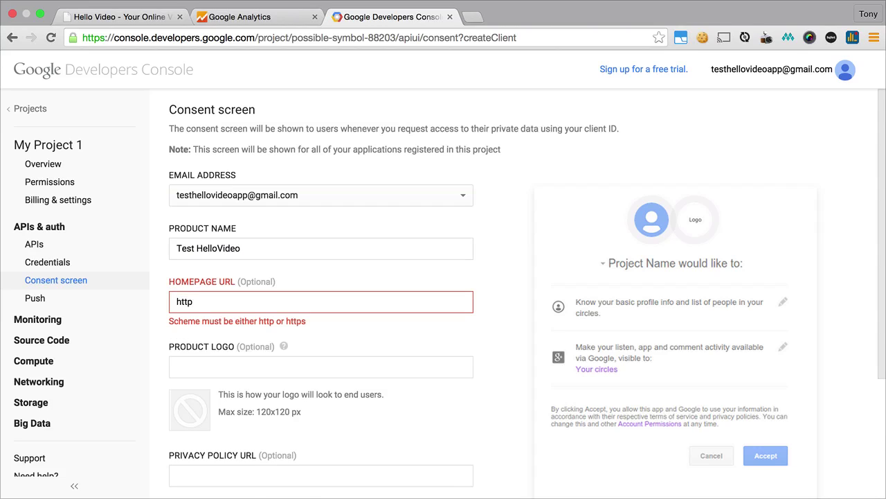
pyautogui.write('://test.hell')
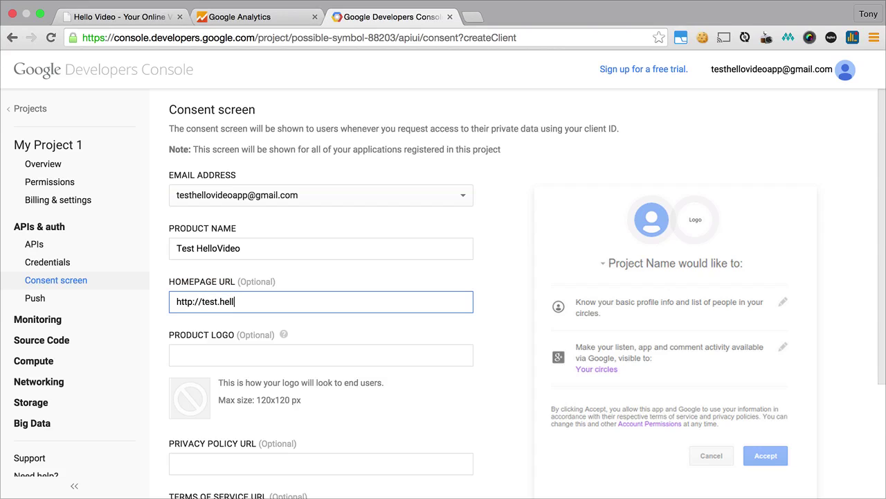
pyautogui.write('ovideoapp.com')
pyautogui.scroll(-3, 206, 457)
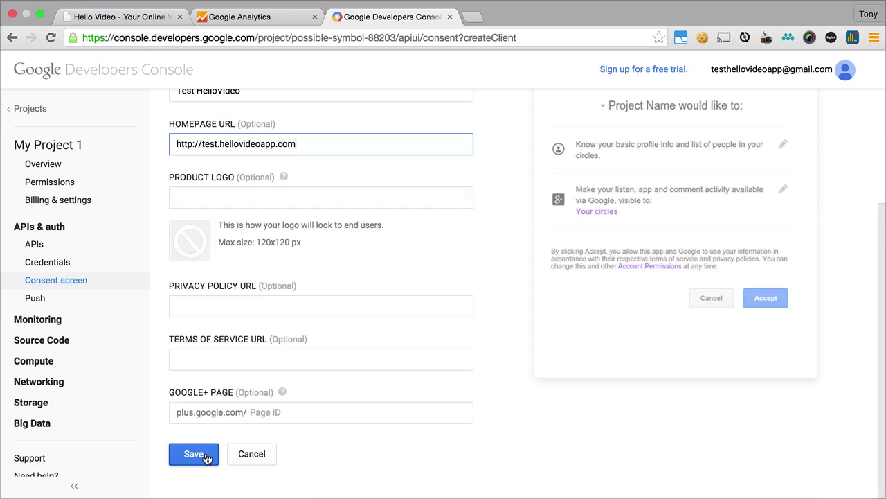
pyautogui.click(206, 457)
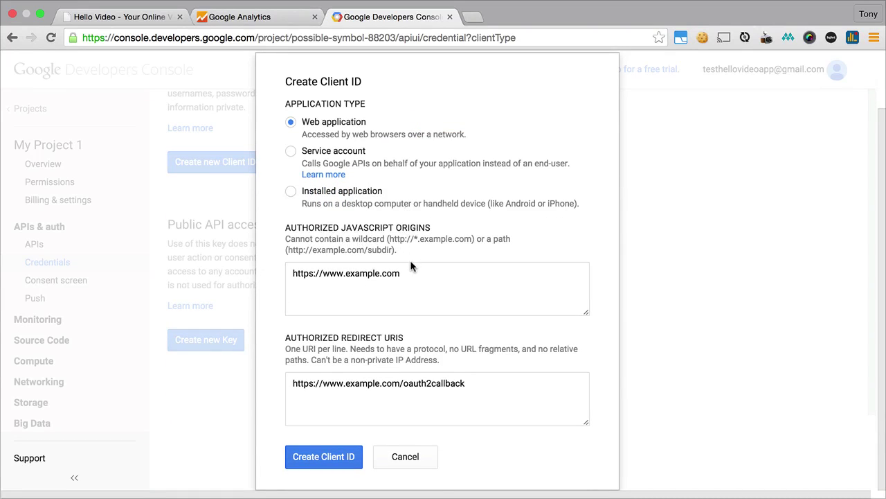
pyautogui.moveTo(411, 275); pyautogui.dragTo(322, 275)
pyautogui.write('t')
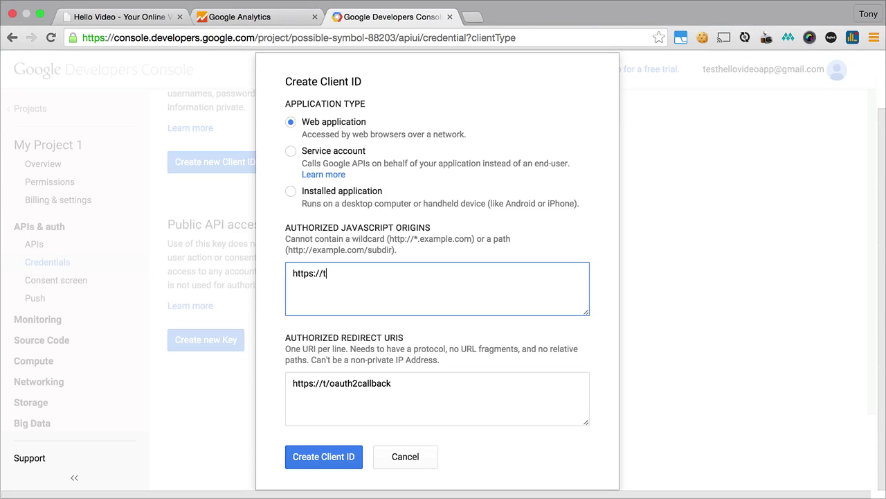
pyautogui.write('est.hellovide')
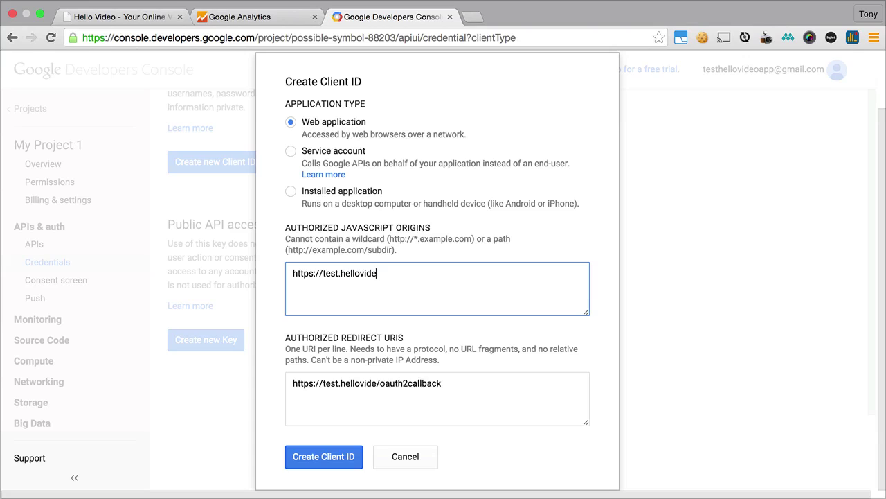
pyautogui.write('oapp.com')
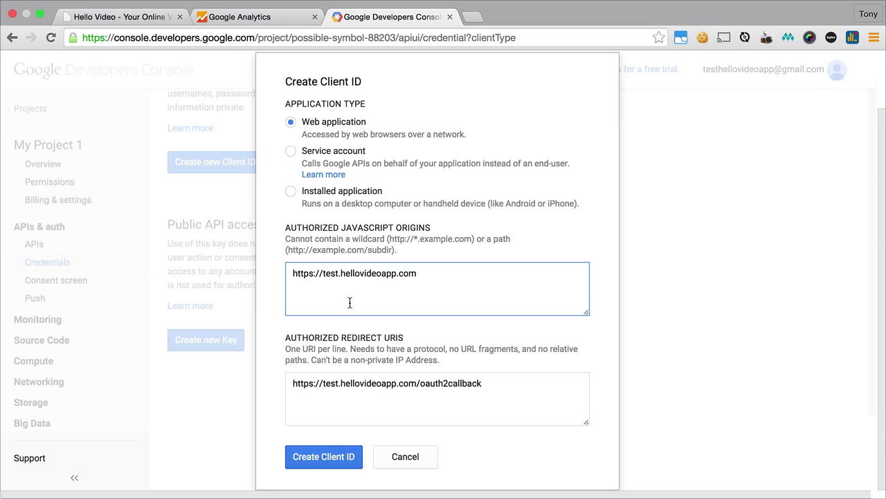
pyautogui.press('super+a')
pyautogui.press('super+c')
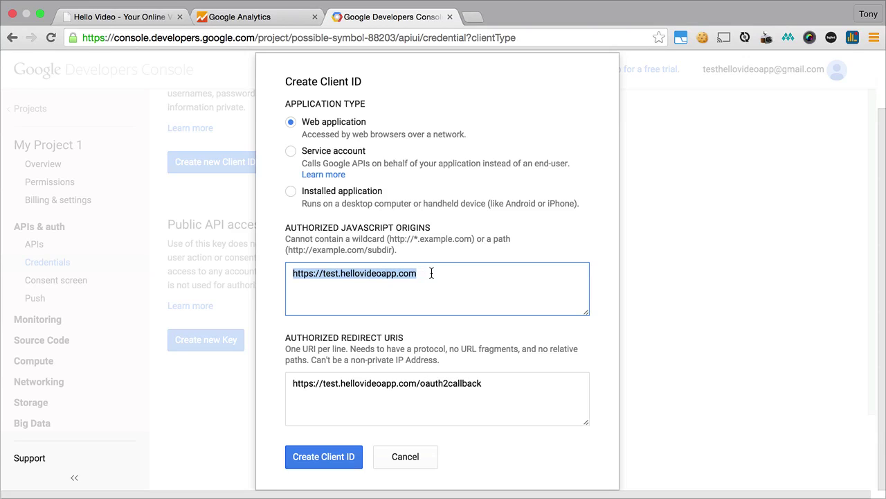
pyautogui.click(431, 273)
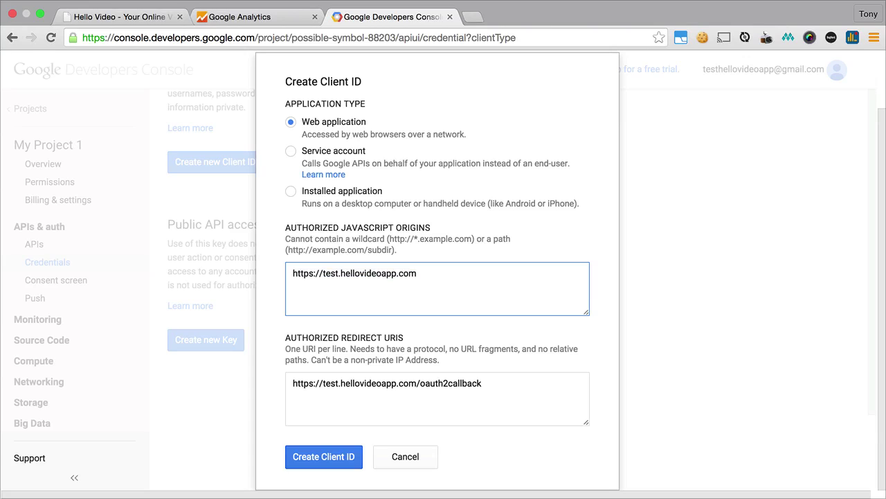
pyautogui.press('Return')
pyautogui.press('super+v')
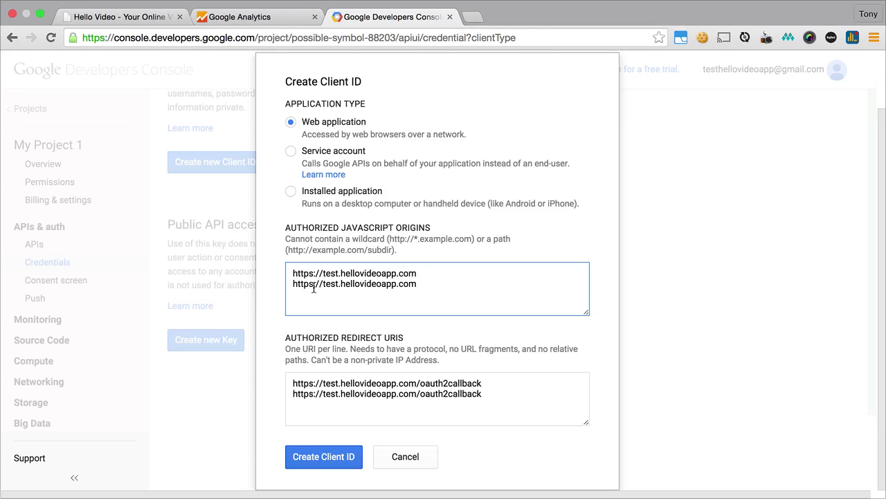
pyautogui.click(314, 289)
pyautogui.press('BackSpace')
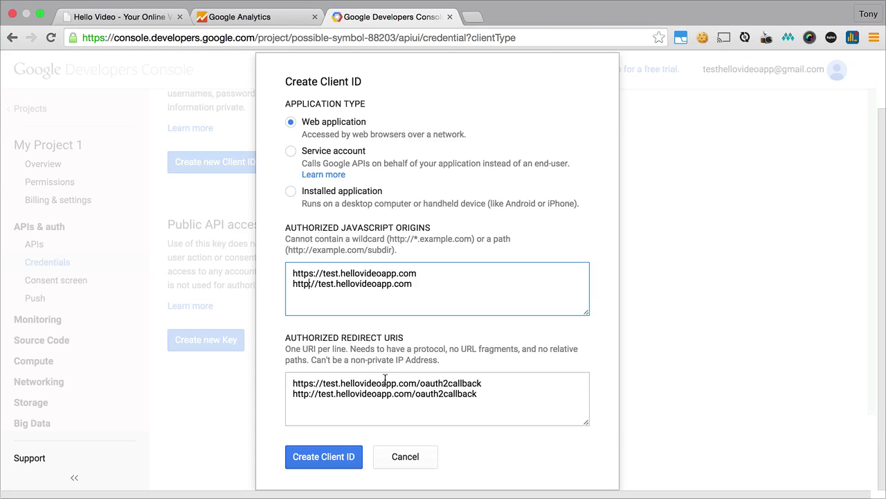
# Change both redirect URIs from oauth2callback to /admin.
pyautogui.doubleClick(443, 383)
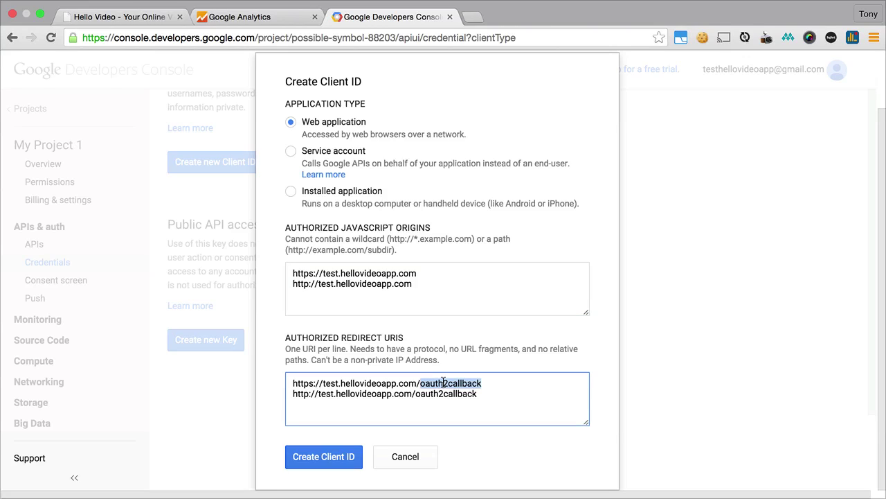
pyautogui.write('a')
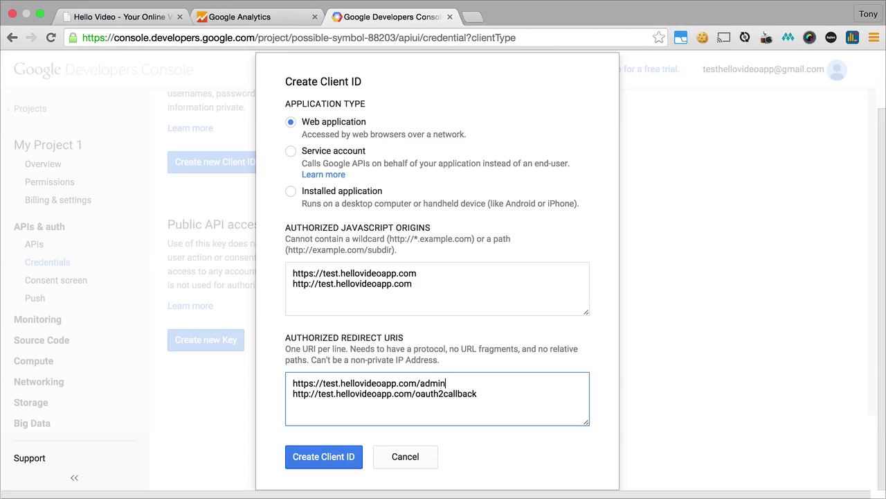
pyautogui.doubleClick(463, 392)
pyautogui.write('admin')
# Create the web application client ID, copy its Client ID, and return to Hello Video.
pyautogui.click(330, 462)
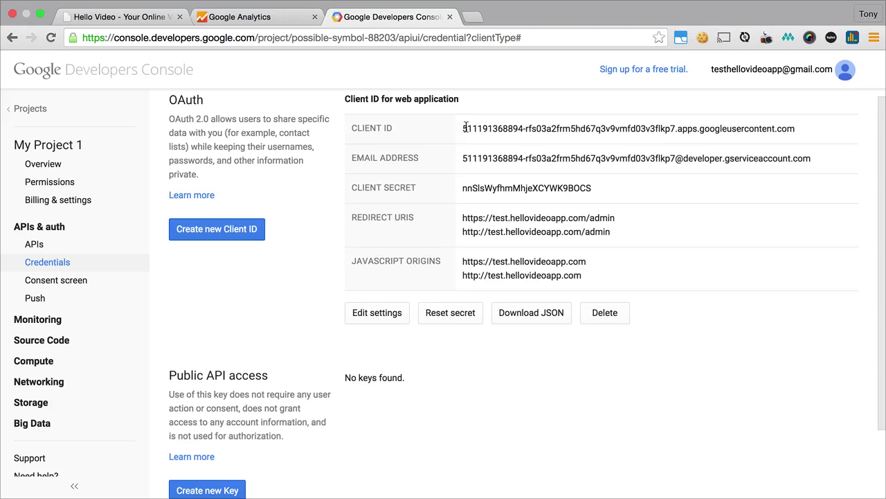
pyautogui.moveTo(463, 128); pyautogui.dragTo(791, 129)
pyautogui.press('super+c')
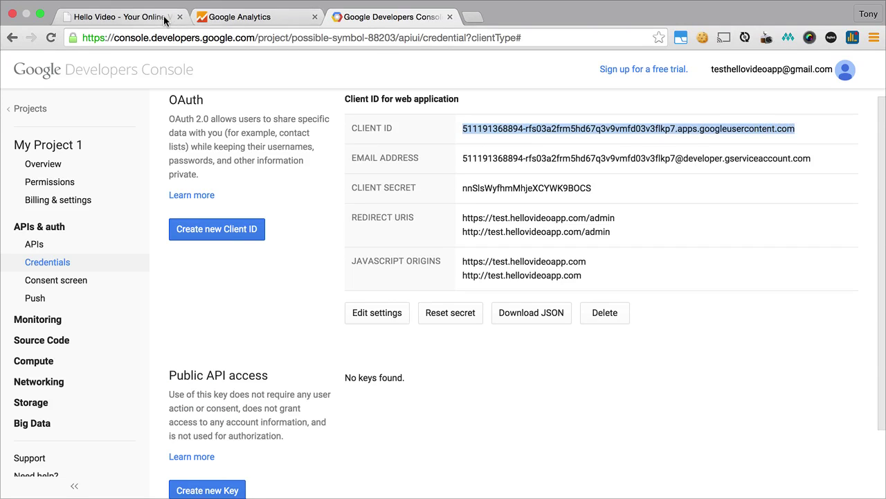
pyautogui.click(154, 21)
# Paste the client ID into Google Oauth Client ID Key and save the site settings.
pyautogui.press('super+v')
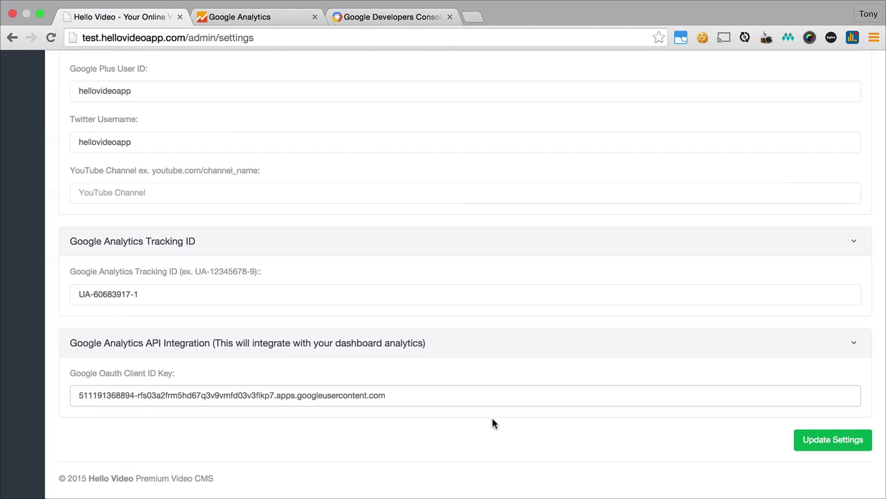
pyautogui.click(812, 446)
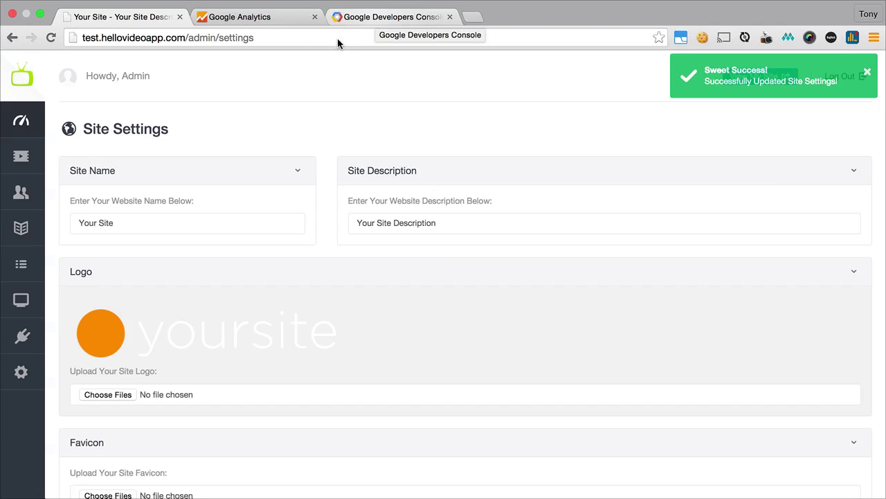
pyautogui.click(23, 122)
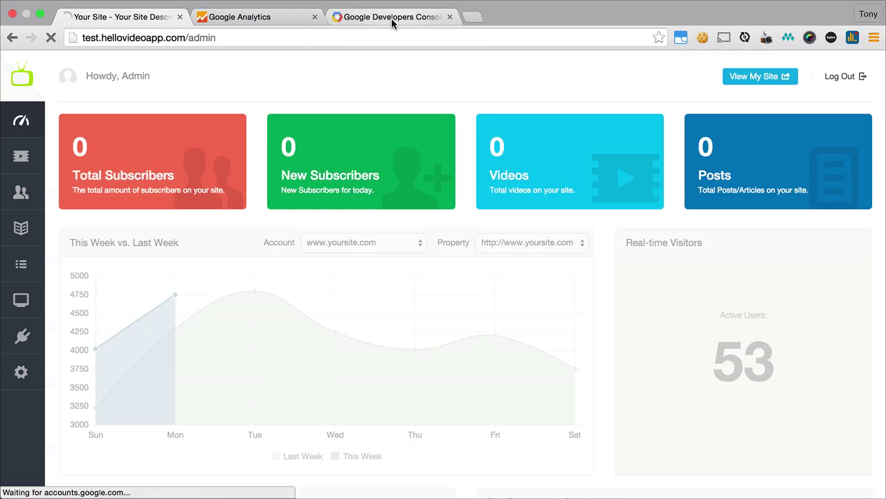
pyautogui.click(392, 18)
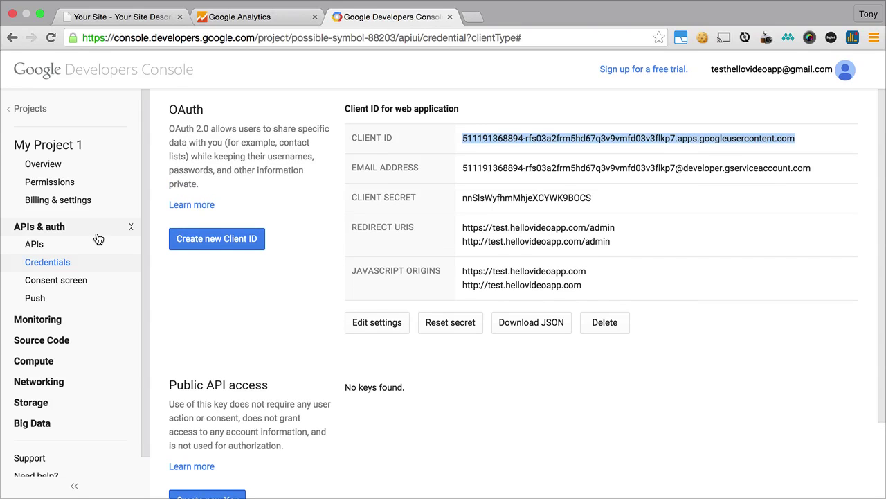
# Turn on the Analytics API under APIs & auth > APIs for My Project 1.
pyautogui.click(37, 247)
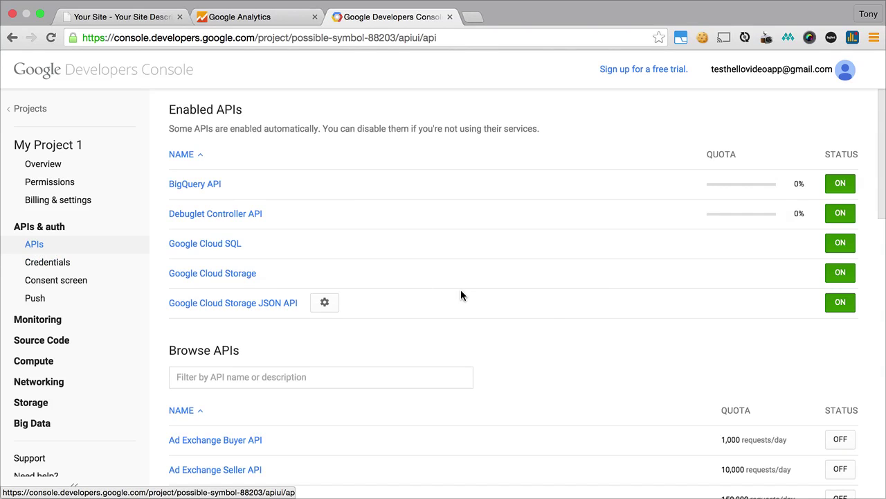
pyautogui.scroll(-5, 547, 302)
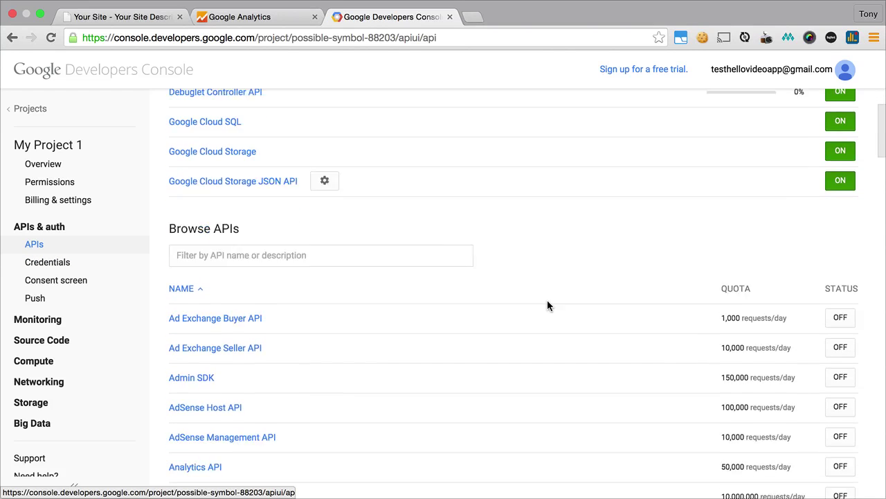
pyautogui.scroll(-5, 547, 305)
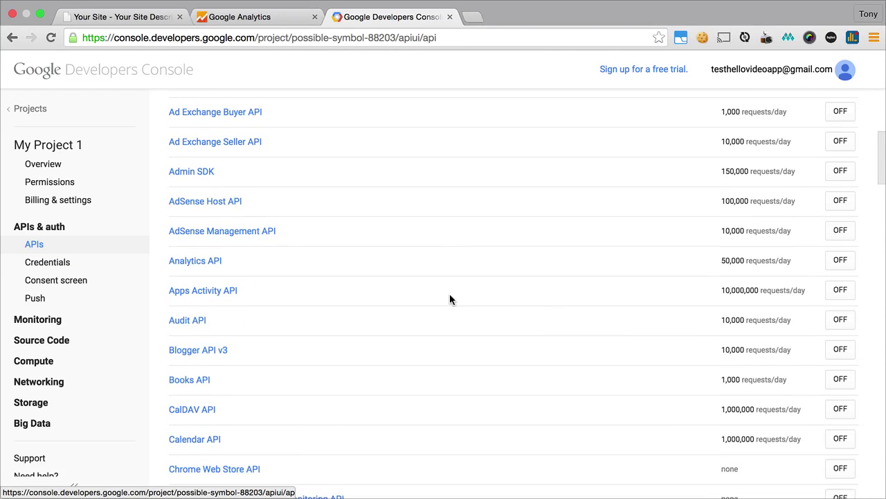
pyautogui.click(841, 260)
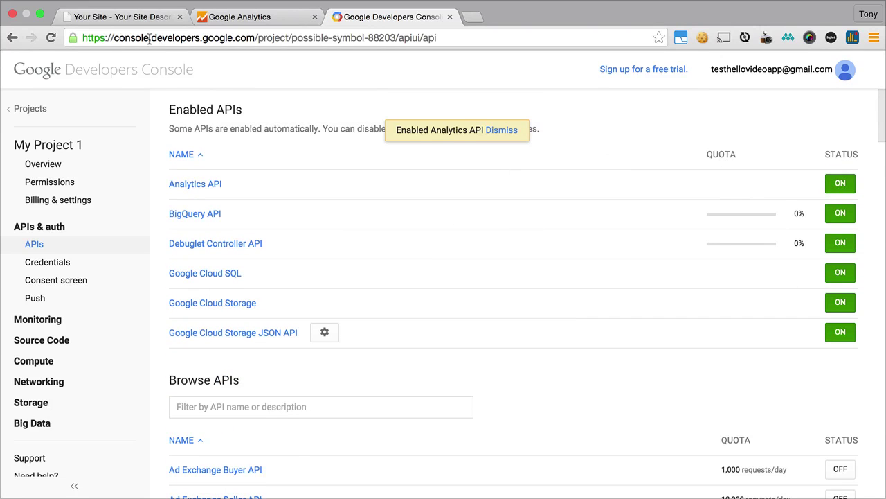
pyautogui.click(116, 15)
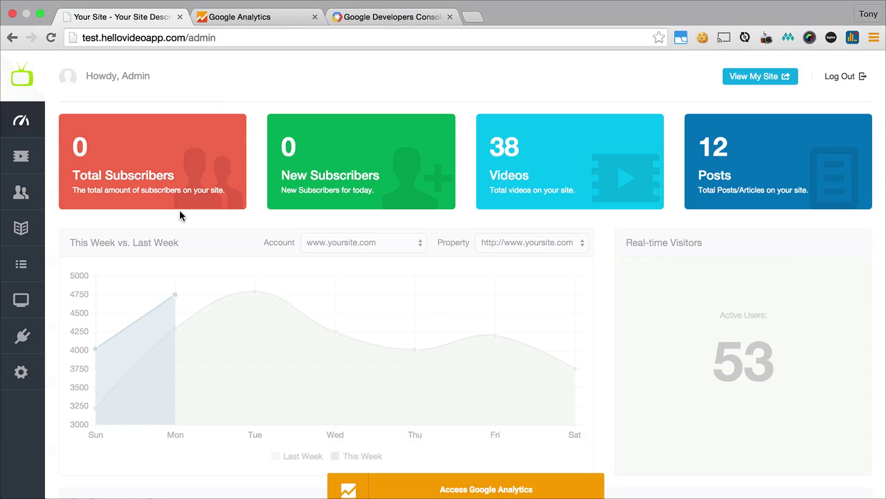
# Grant the dashboard Google Analytics access, showing Test HelloVideo with 0 active users.
pyautogui.scroll(-5, 263, 315)
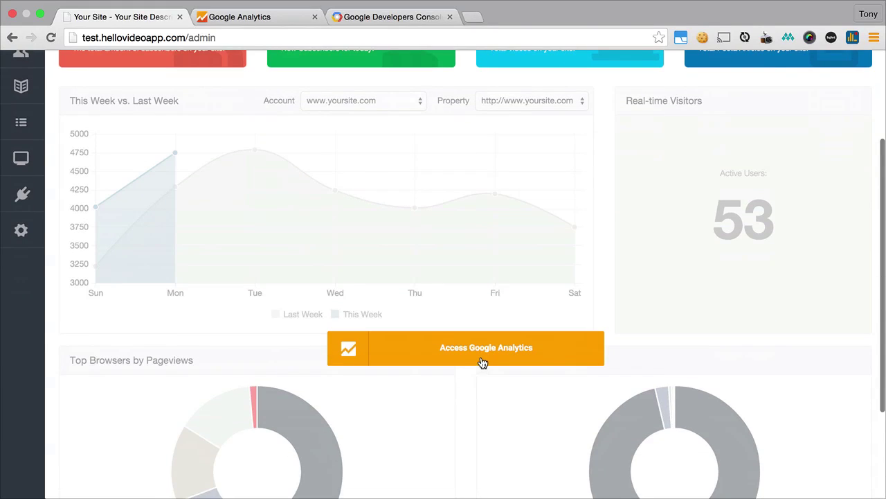
pyautogui.click(479, 361)
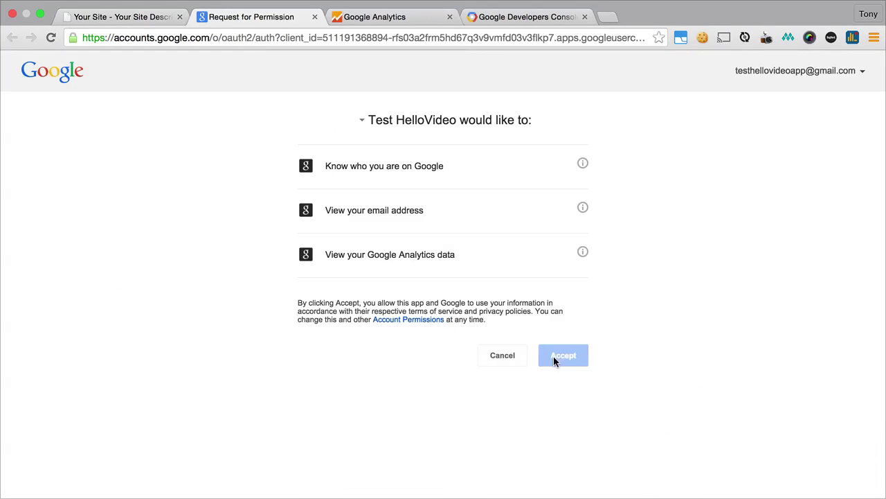
pyautogui.click(571, 358)
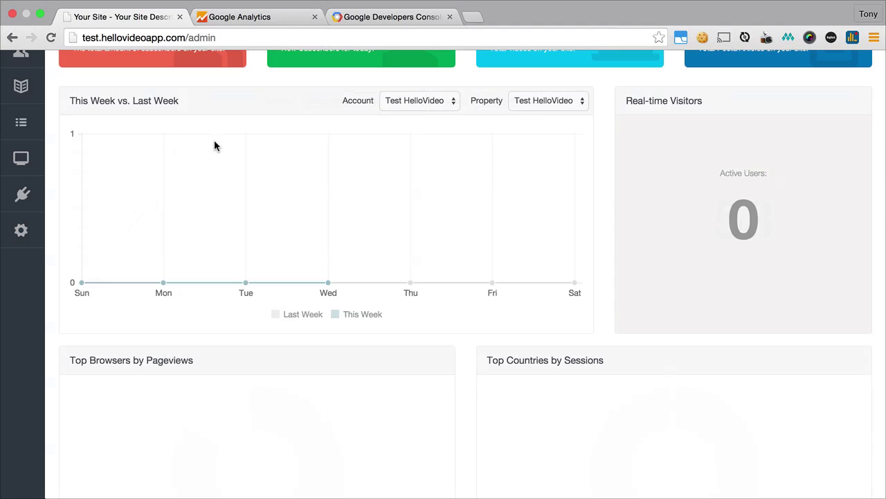
pyautogui.scroll(4, 427, 233)
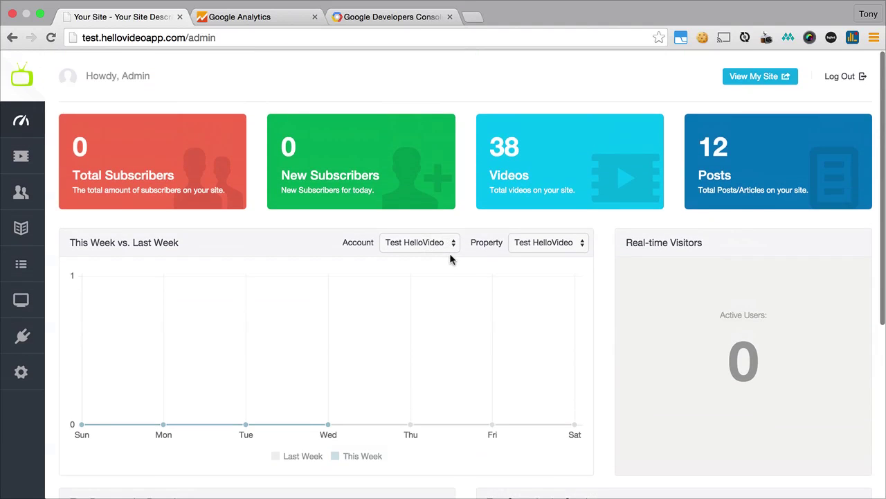
pyautogui.scroll(-5, 456, 257)
pyautogui.scroll(4, 456, 260)
pyautogui.scroll(2, 456, 262)
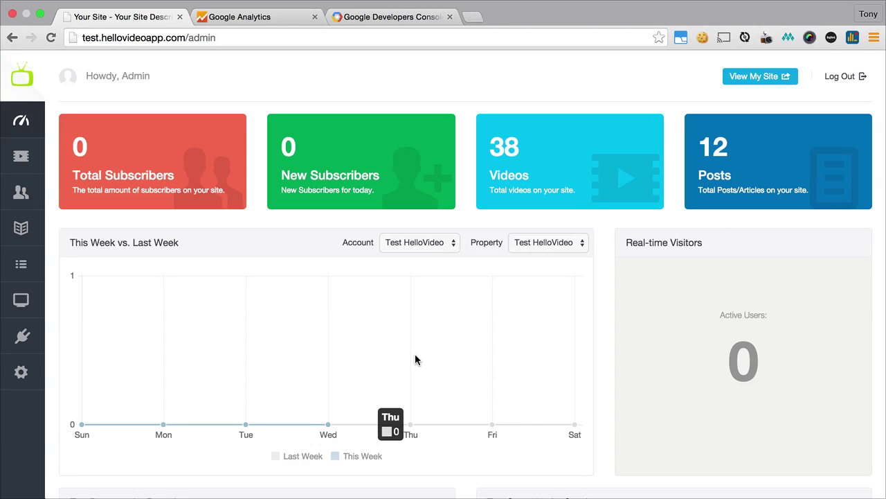
# Open the public home page headlined 'Your Online Video Subscription Platform' via View My Site.
pyautogui.click(754, 82)
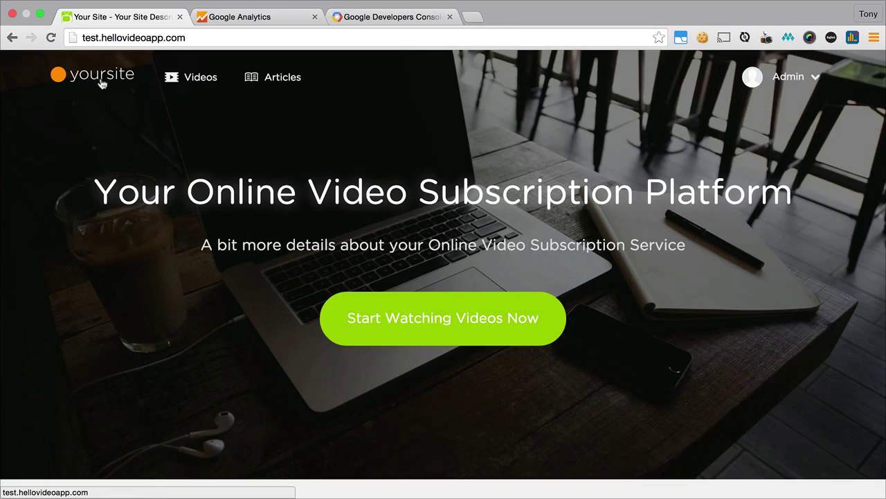
pyautogui.scroll(-10, 302, 194)
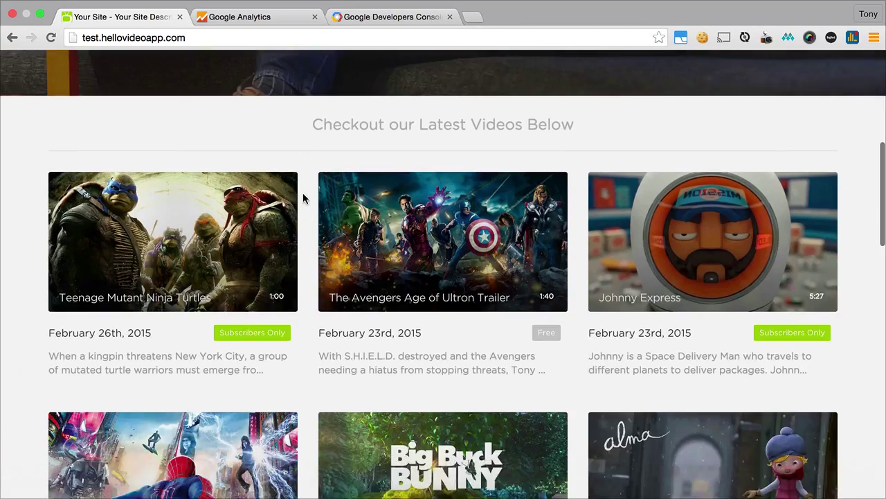
pyautogui.scroll(10, 303, 194)
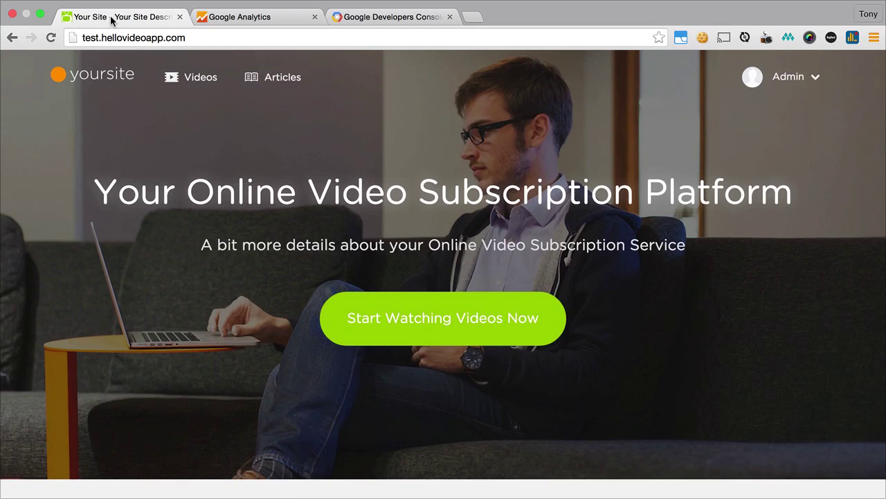